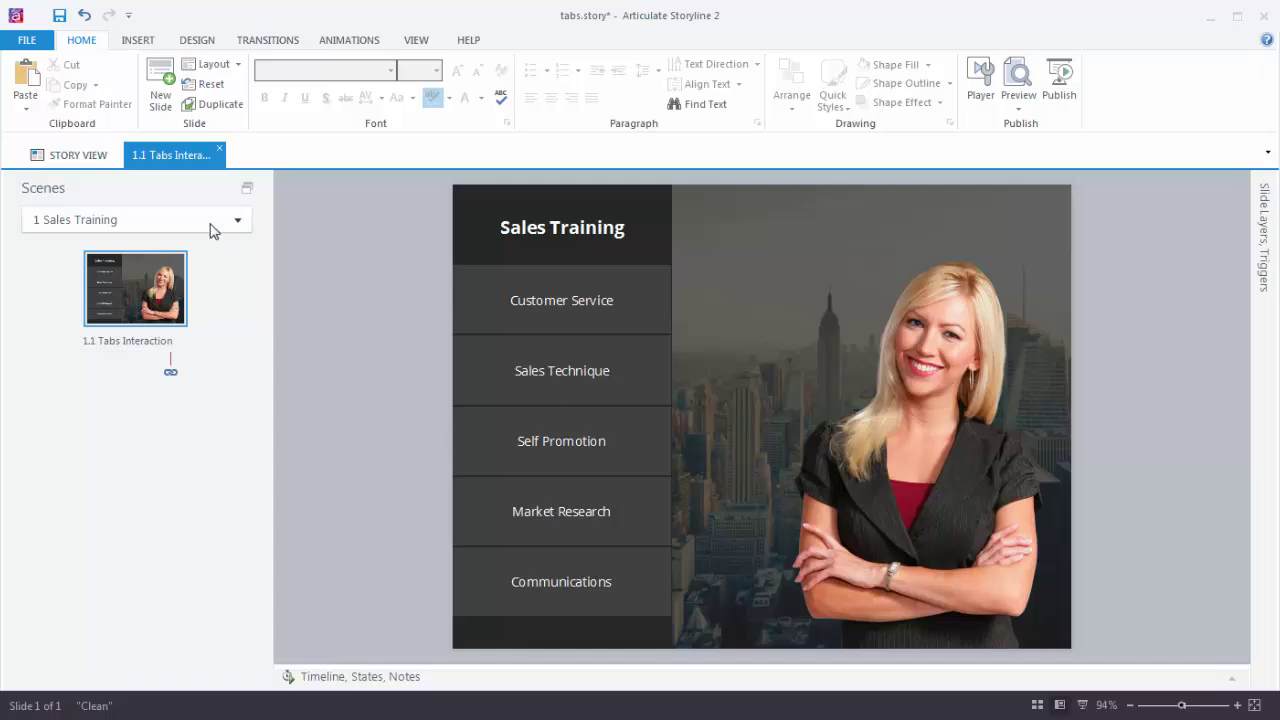
Step: View the project's scene in Story View and reopen the Tabs Interaction slide
click(78, 156)
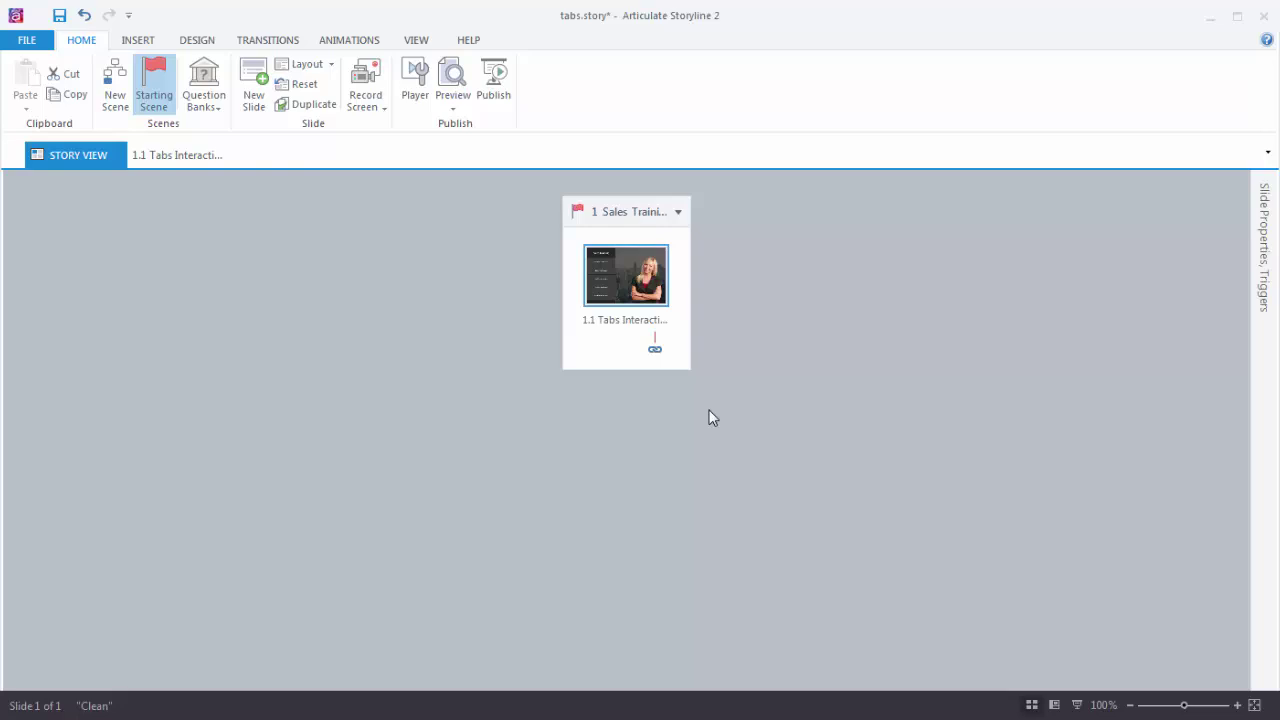
double_click(613, 281)
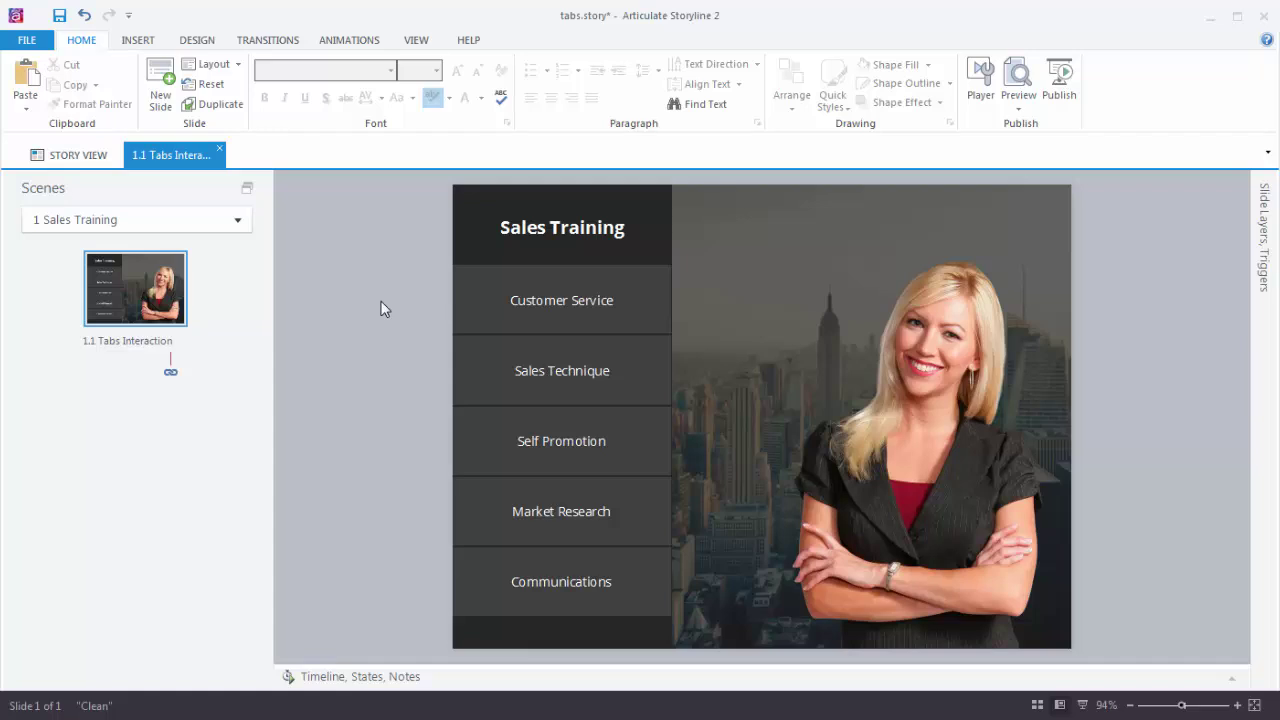
Step: Examine the shape, character and audio options available for insertion, along with the preview choices
click(142, 43)
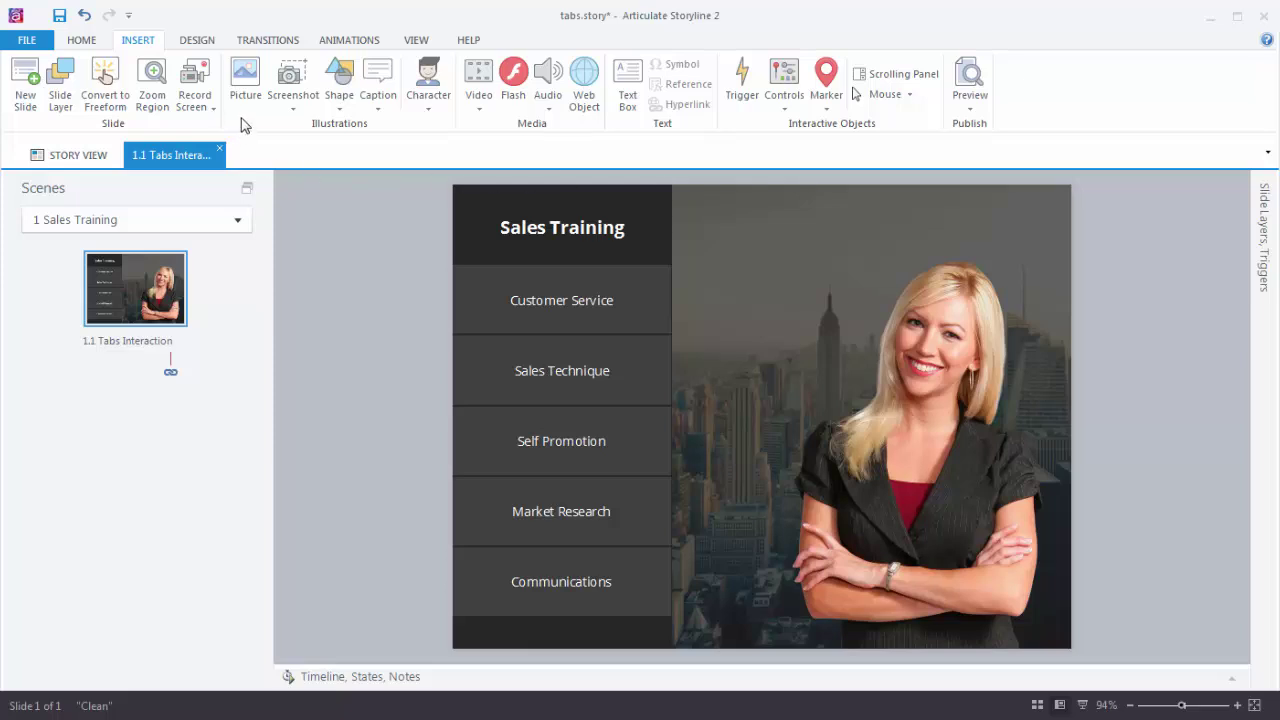
click(338, 112)
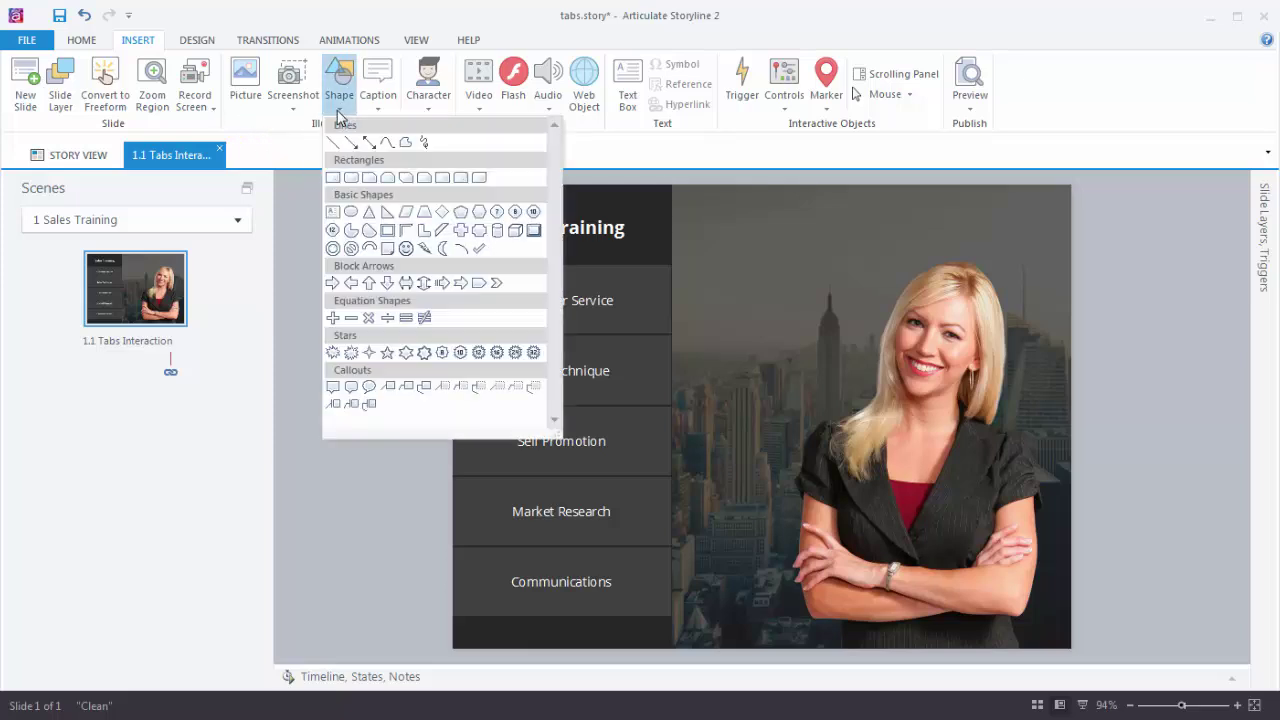
click(610, 155)
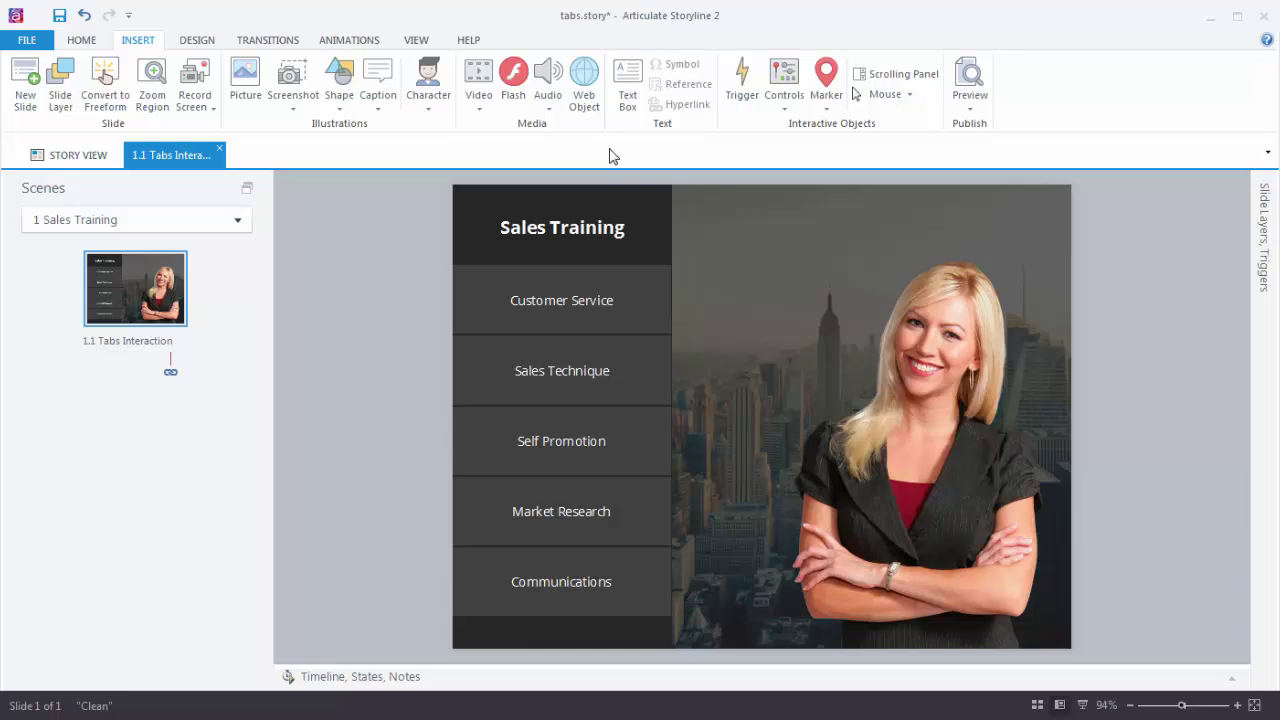
click(432, 116)
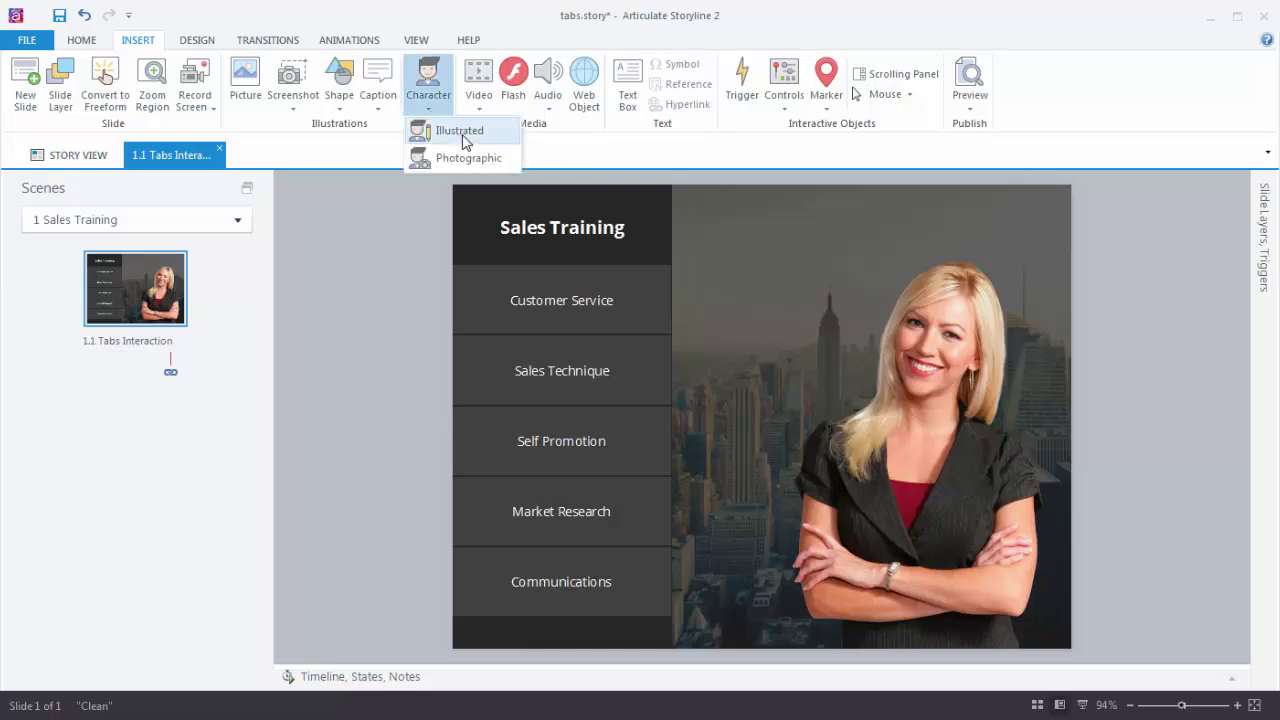
click(694, 162)
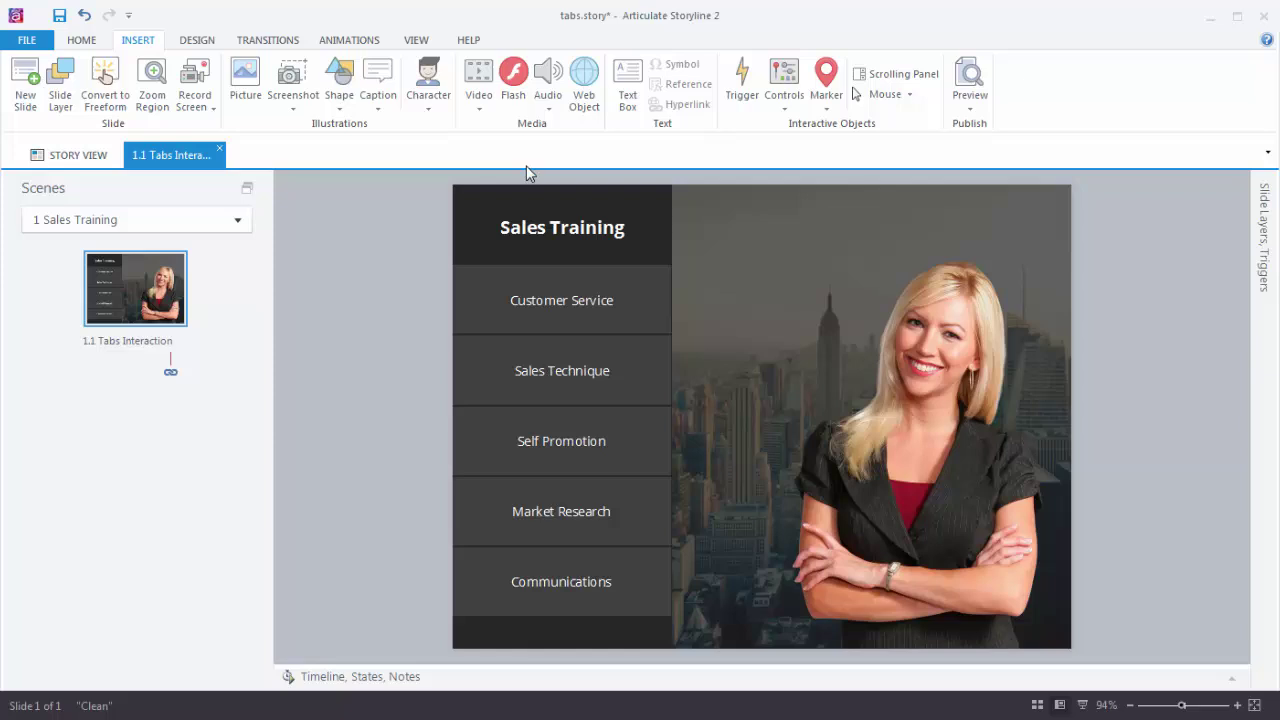
click(549, 108)
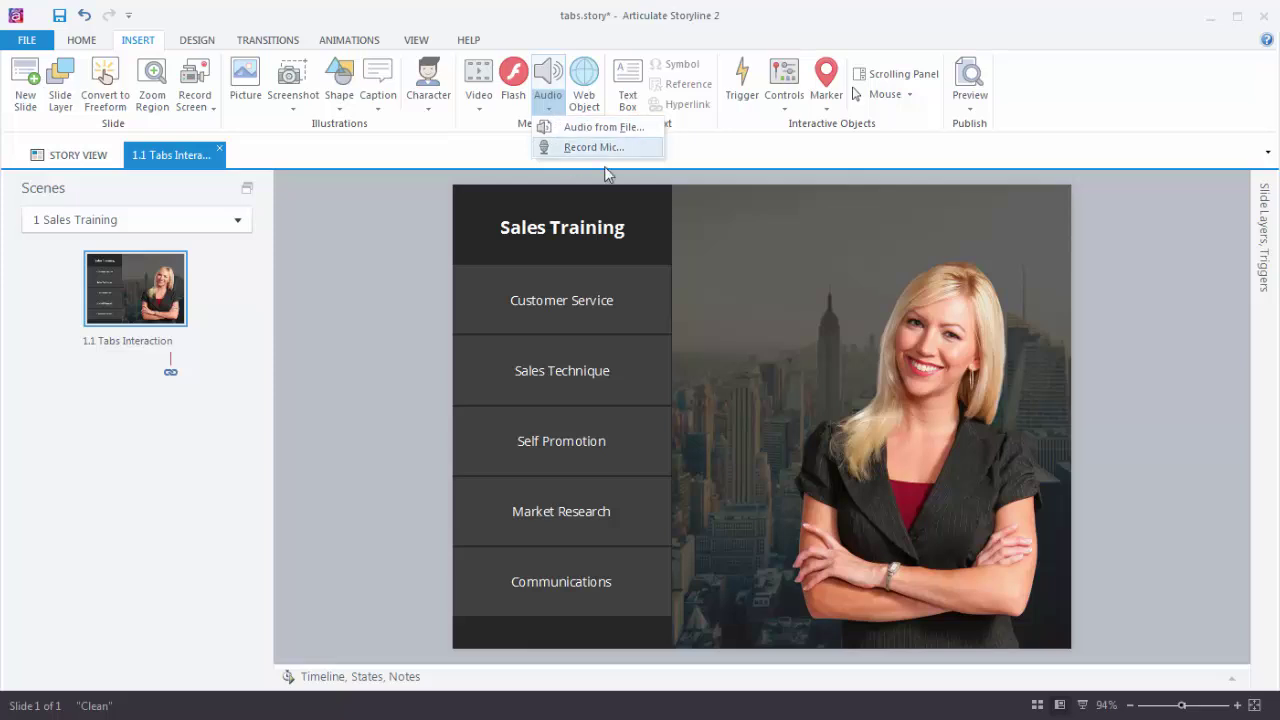
click(720, 163)
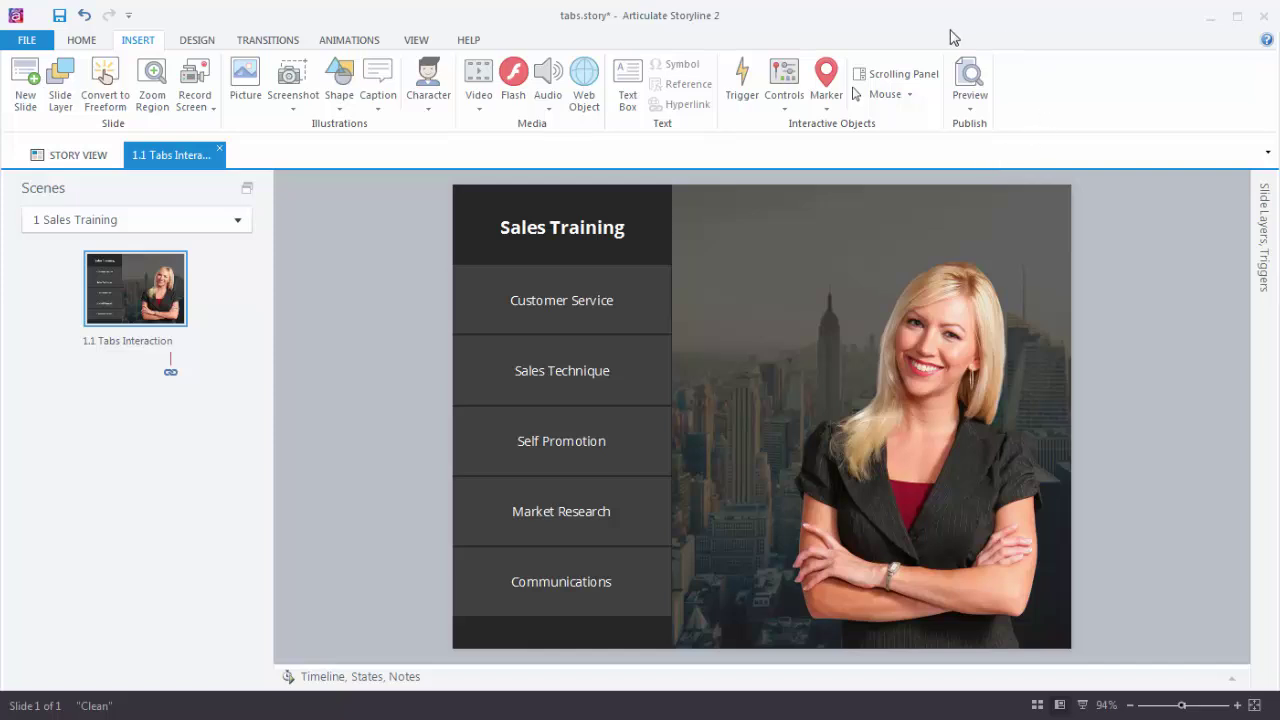
click(971, 108)
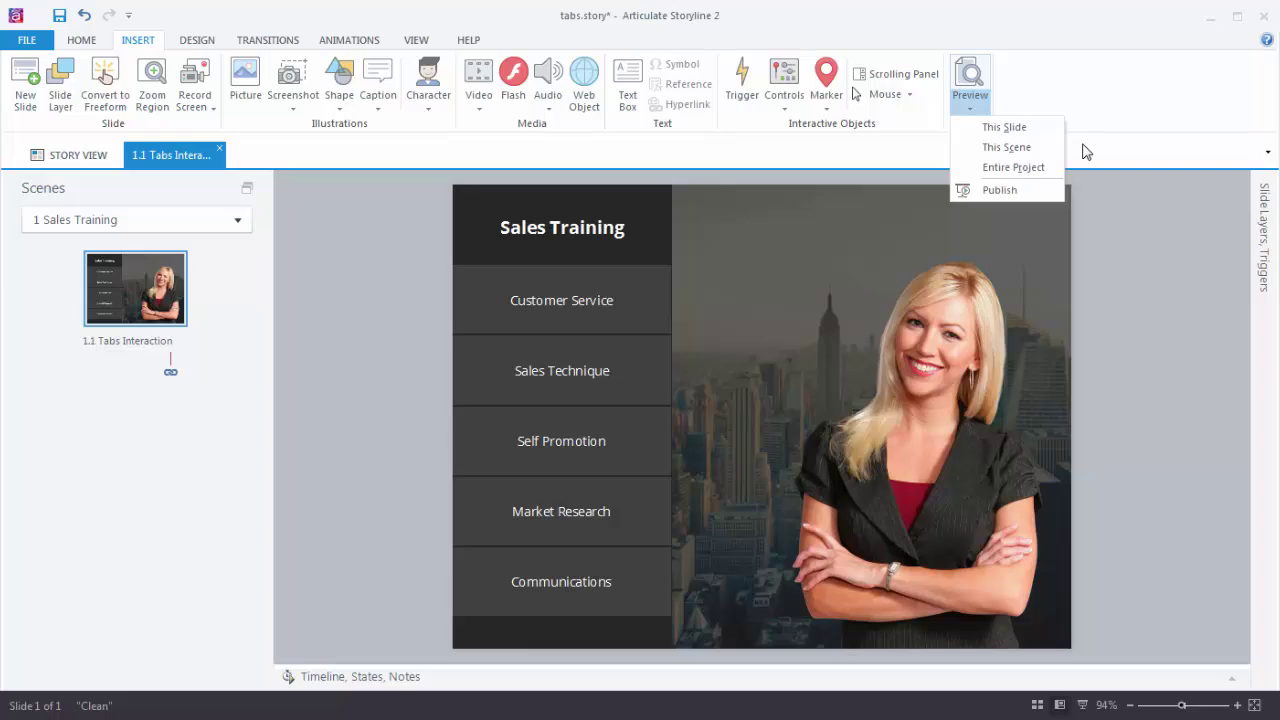
click(1100, 249)
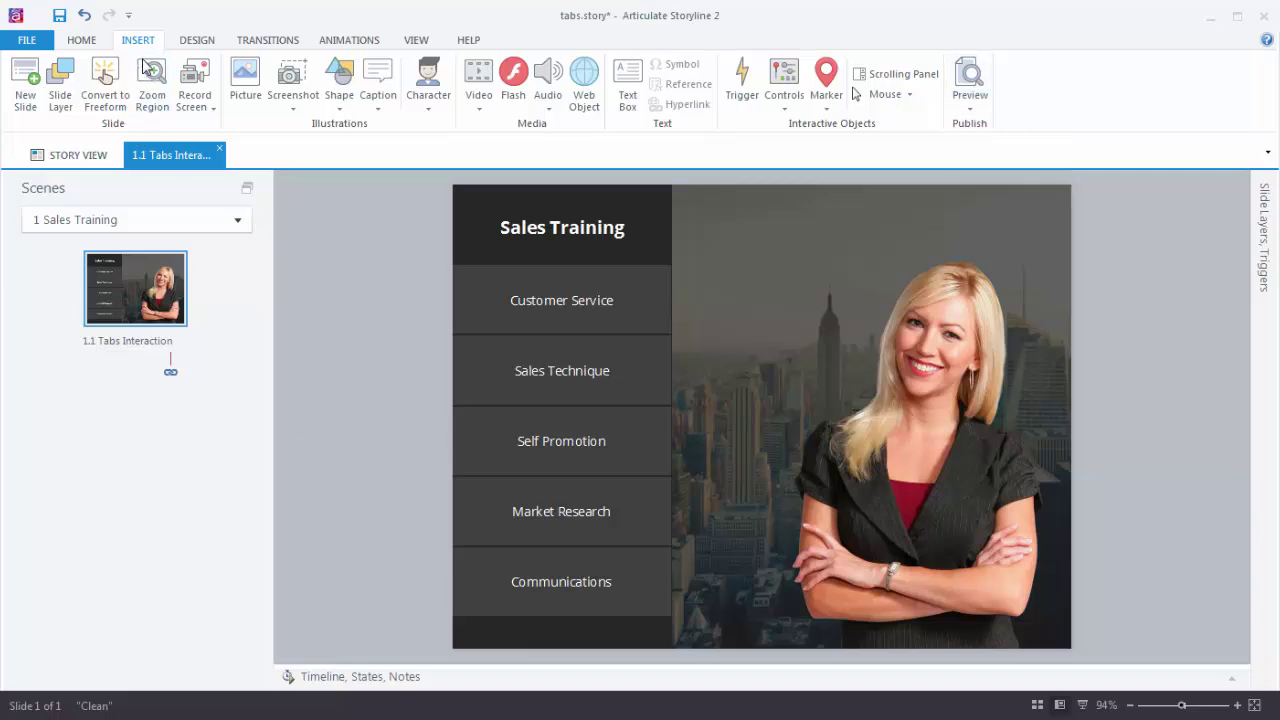
Step: Insert a new slide with the Blank layout after the Tabs Interaction slide and leave it open for editing
click(36, 88)
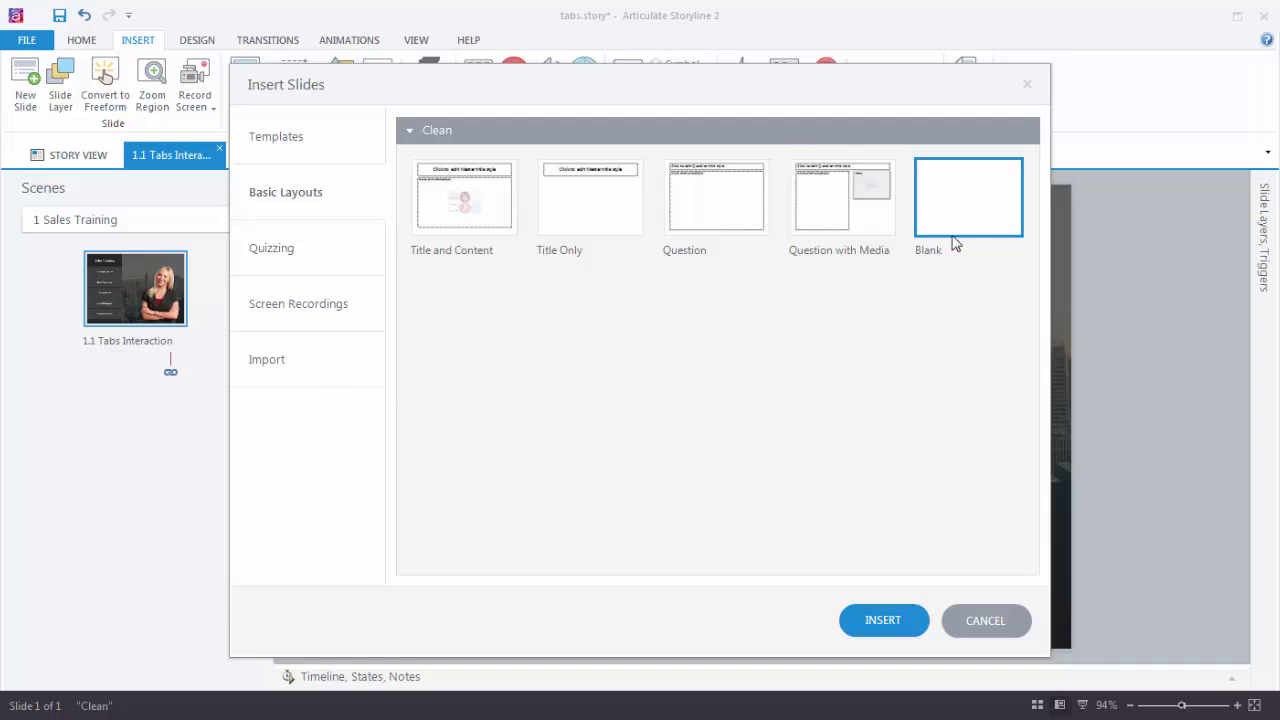
click(882, 621)
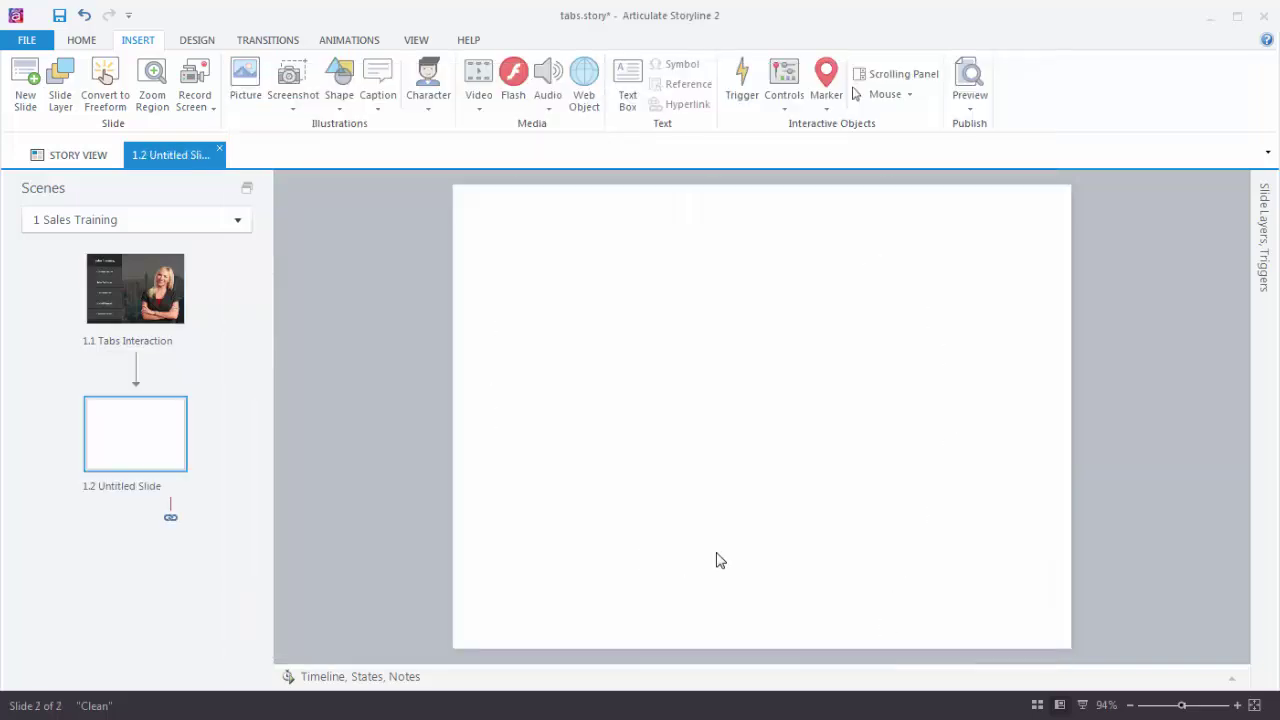
click(145, 275)
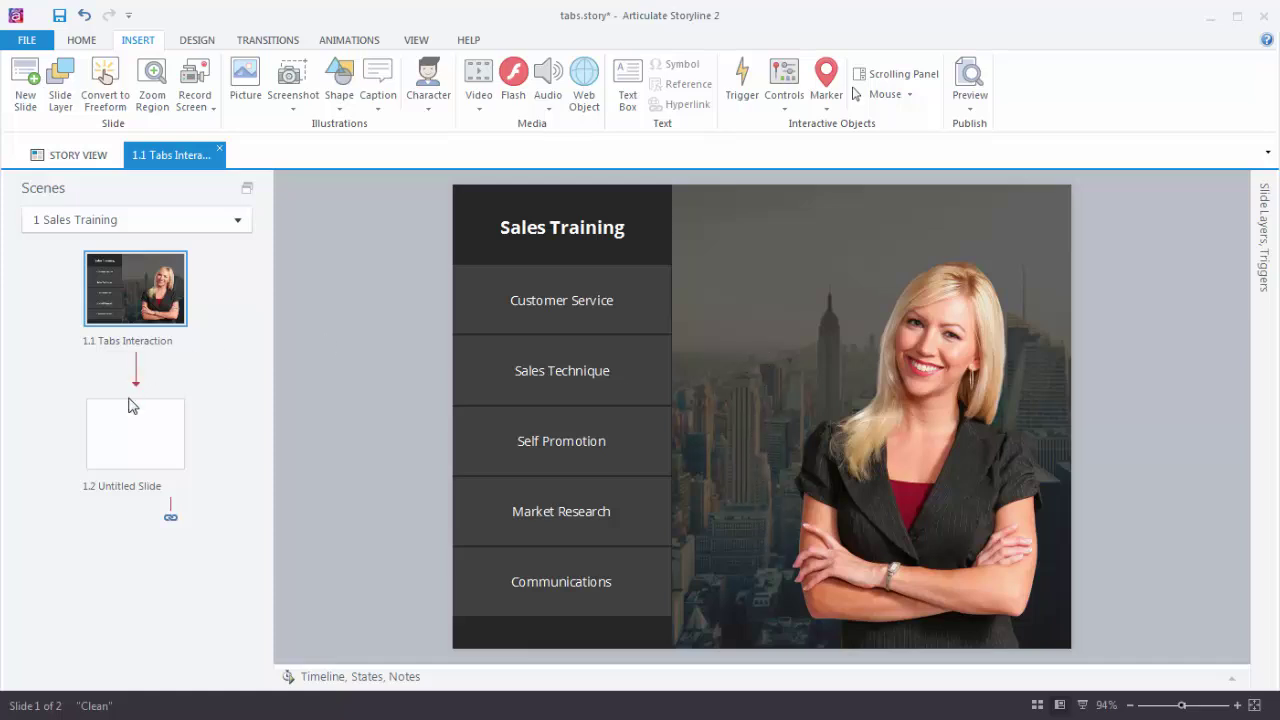
click(137, 432)
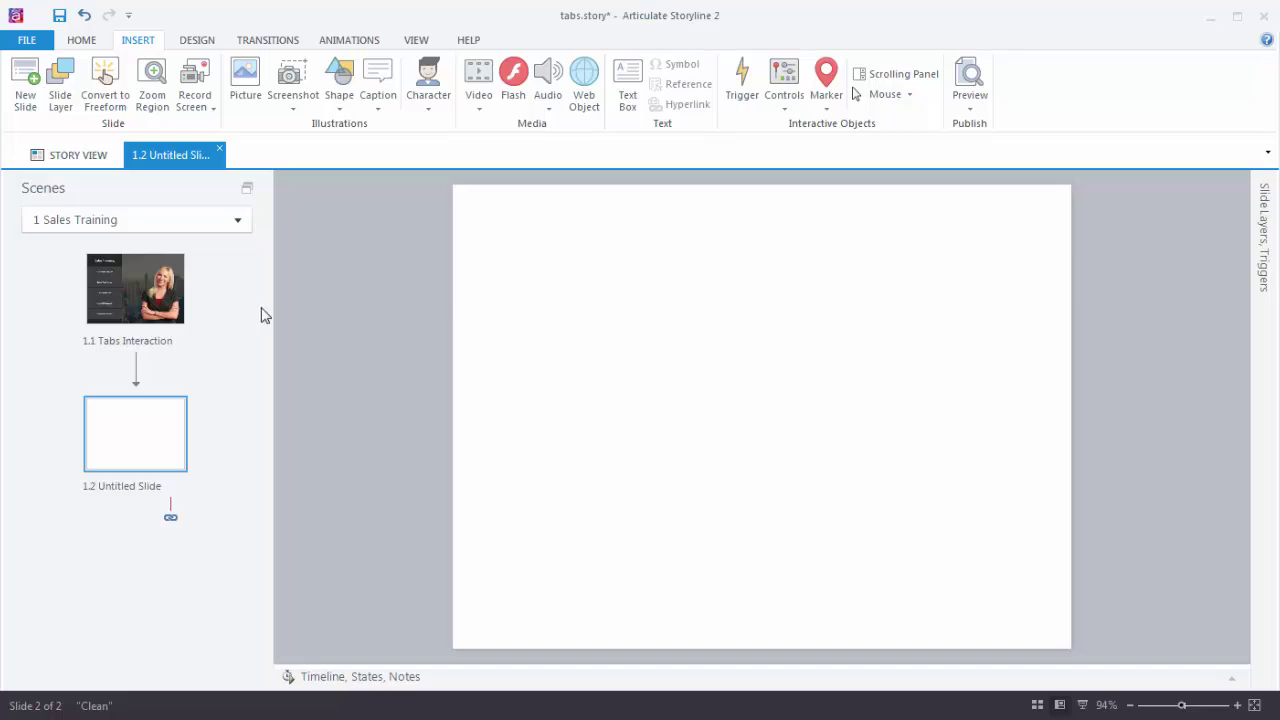
Step: Insert the City-43 picture from the Images folder onto the blank slide
click(246, 78)
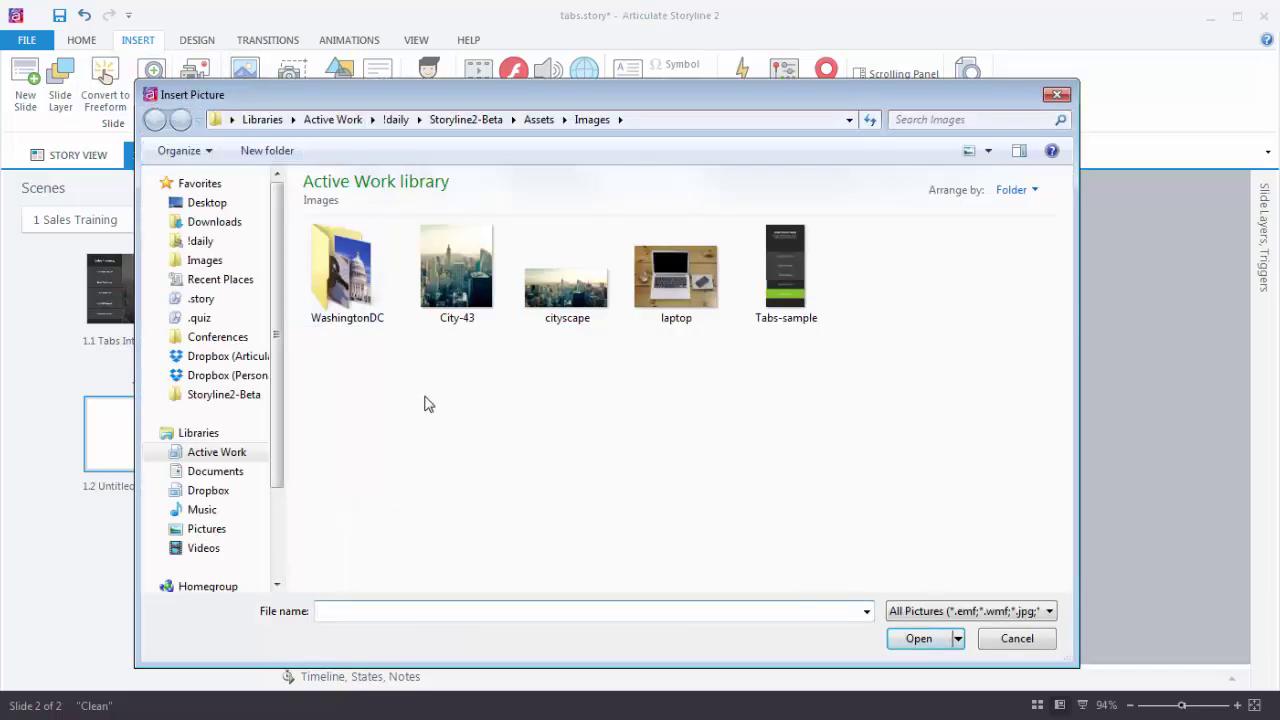
click(463, 328)
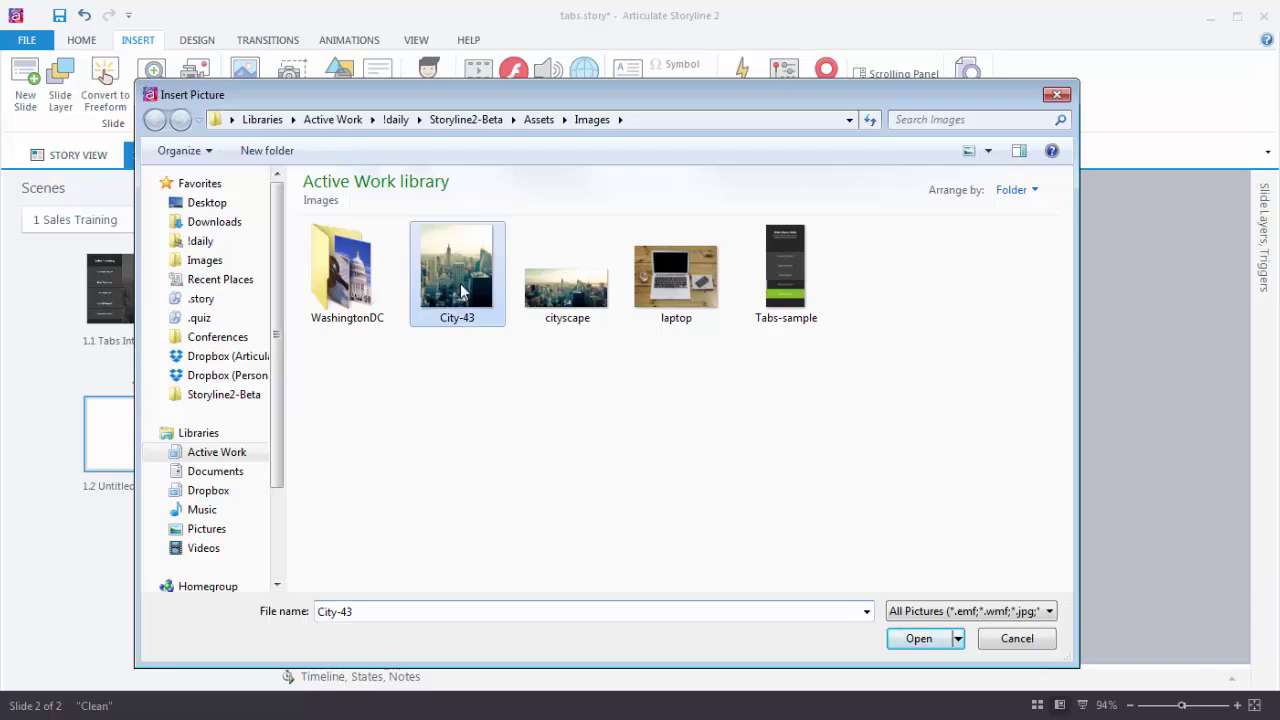
click(922, 639)
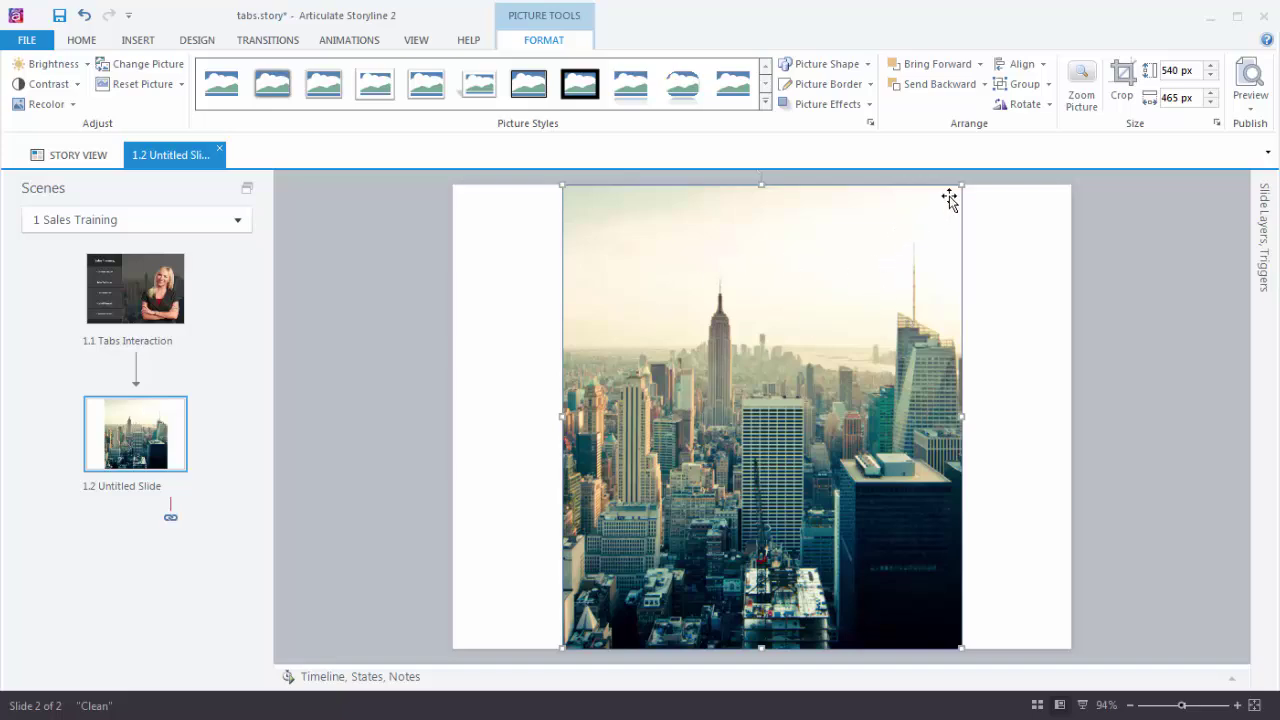
Step: Place the city picture flush with the slide's right edge at full slide height, sized 540 px high by 465 px wide
drag(961, 185, 830, 338)
drag(720, 431, 843, 366)
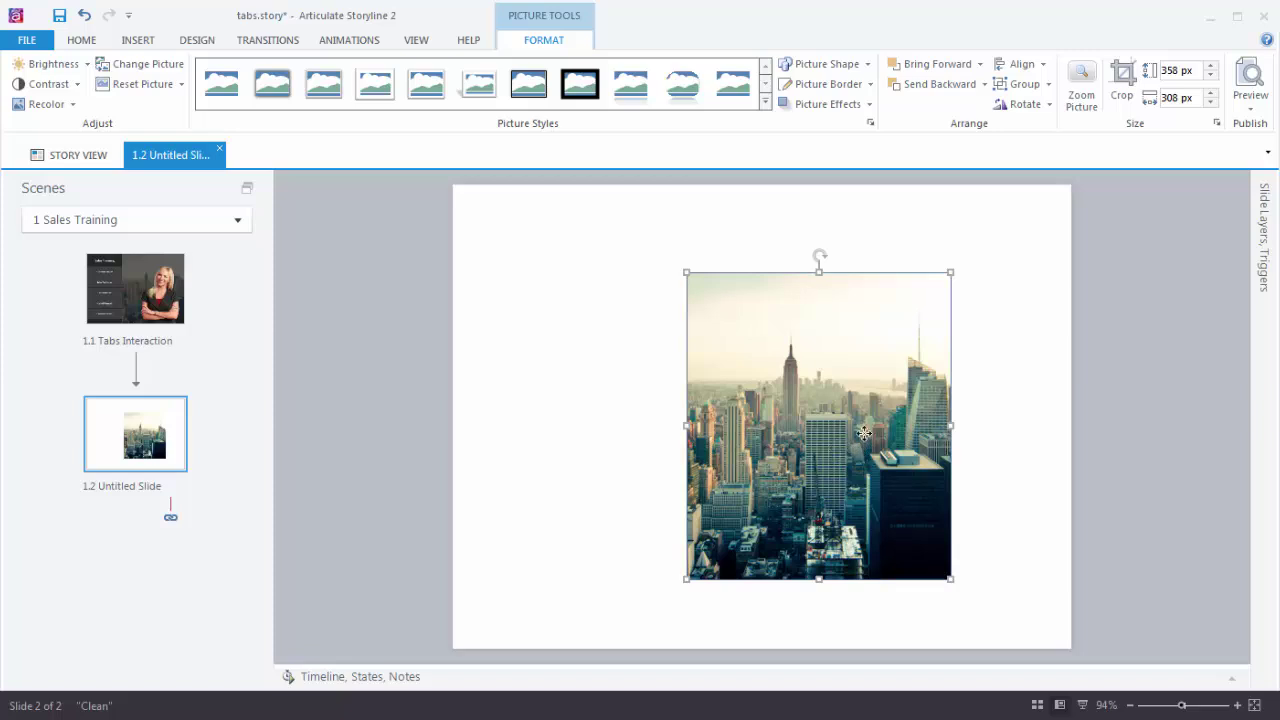
drag(837, 449, 955, 360)
drag(805, 492, 626, 649)
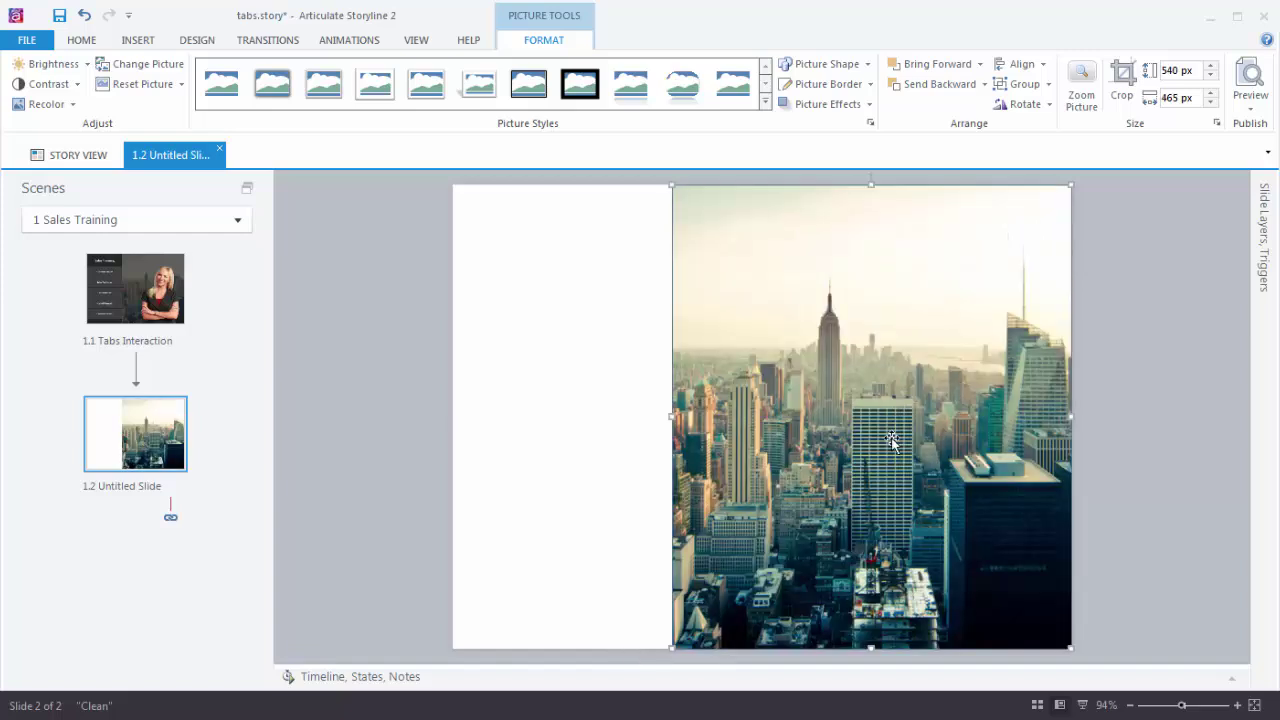
Step: Fill the new slide's background with a solid dark blue sampled from the city picture using the eyedropper
click(148, 284)
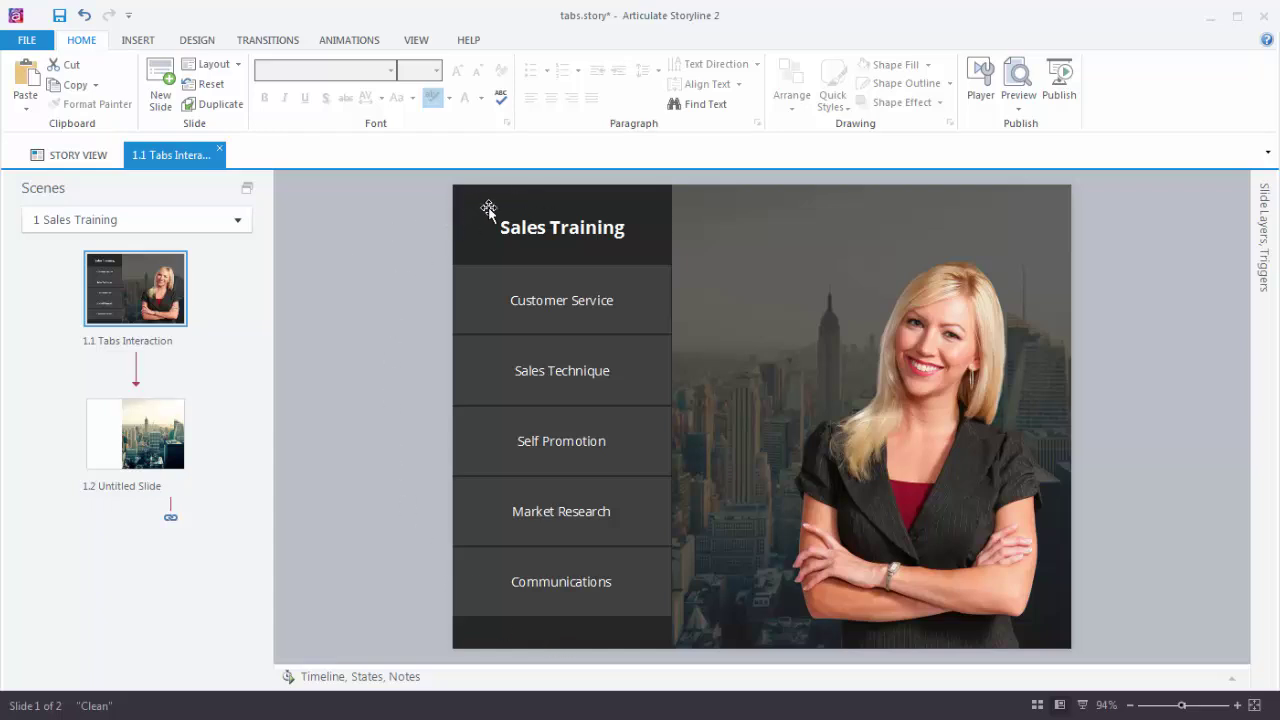
click(104, 450)
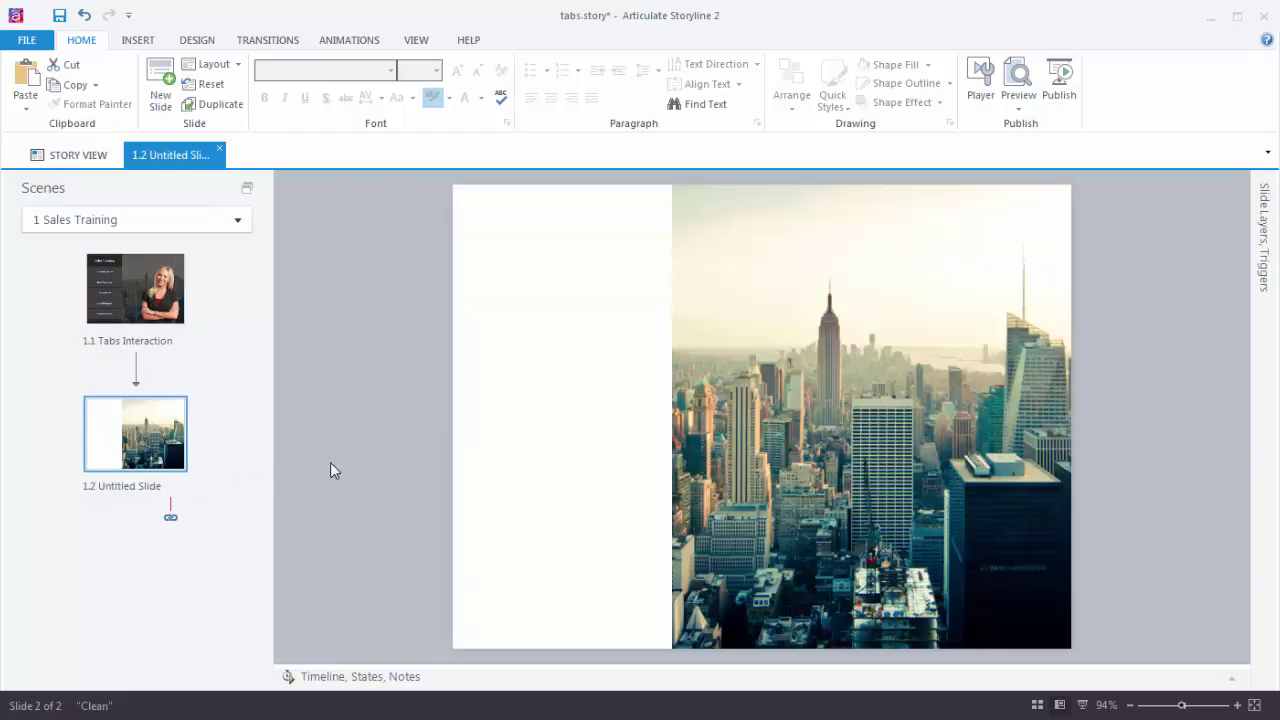
right_click(570, 282)
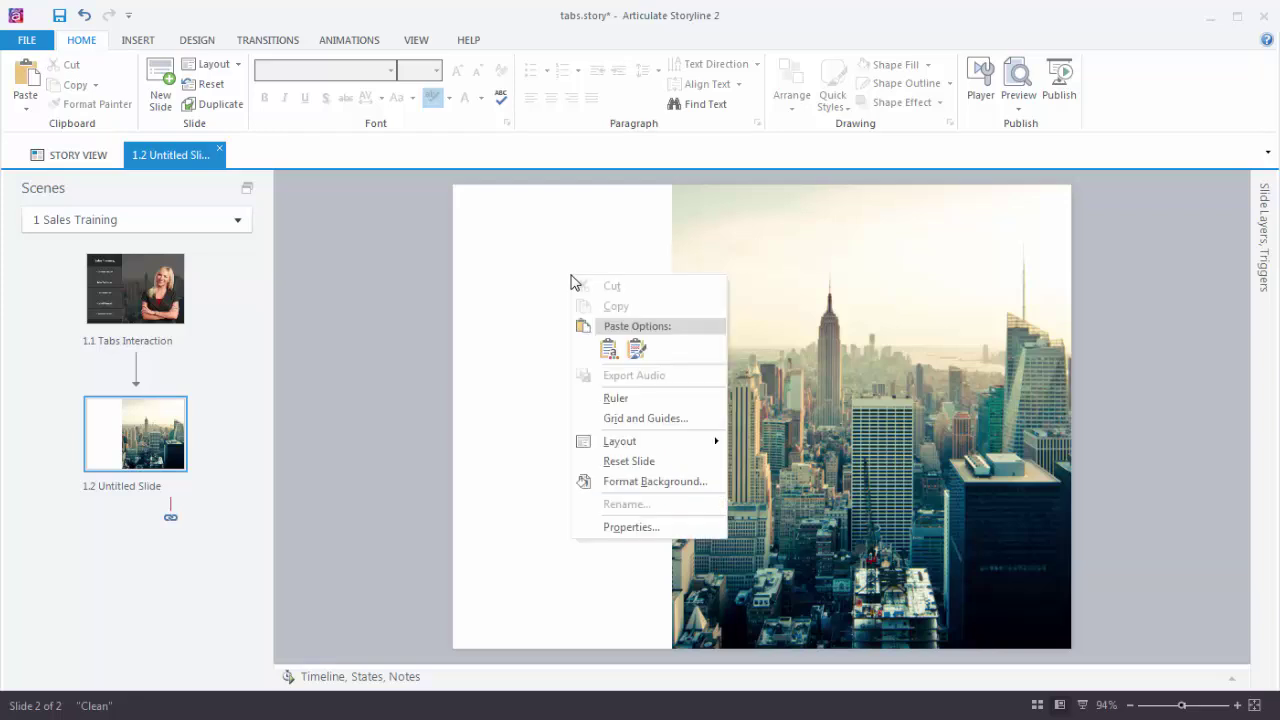
click(647, 484)
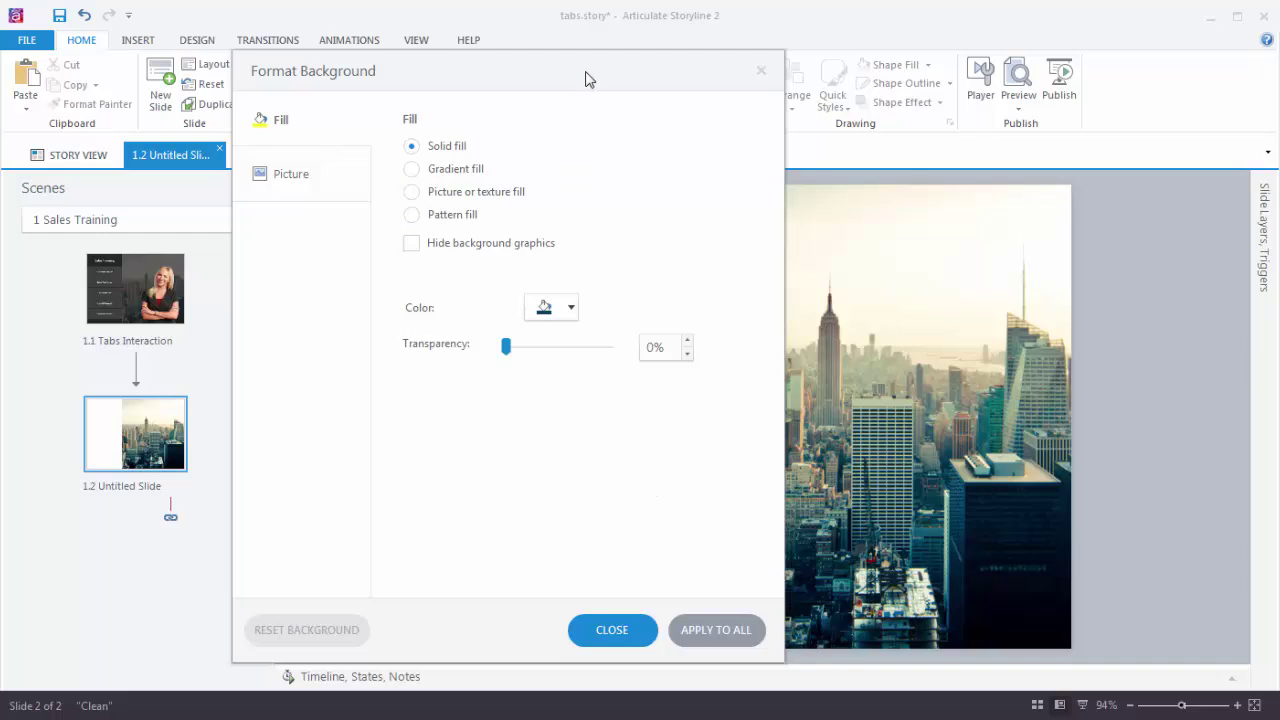
drag(586, 77, 443, 77)
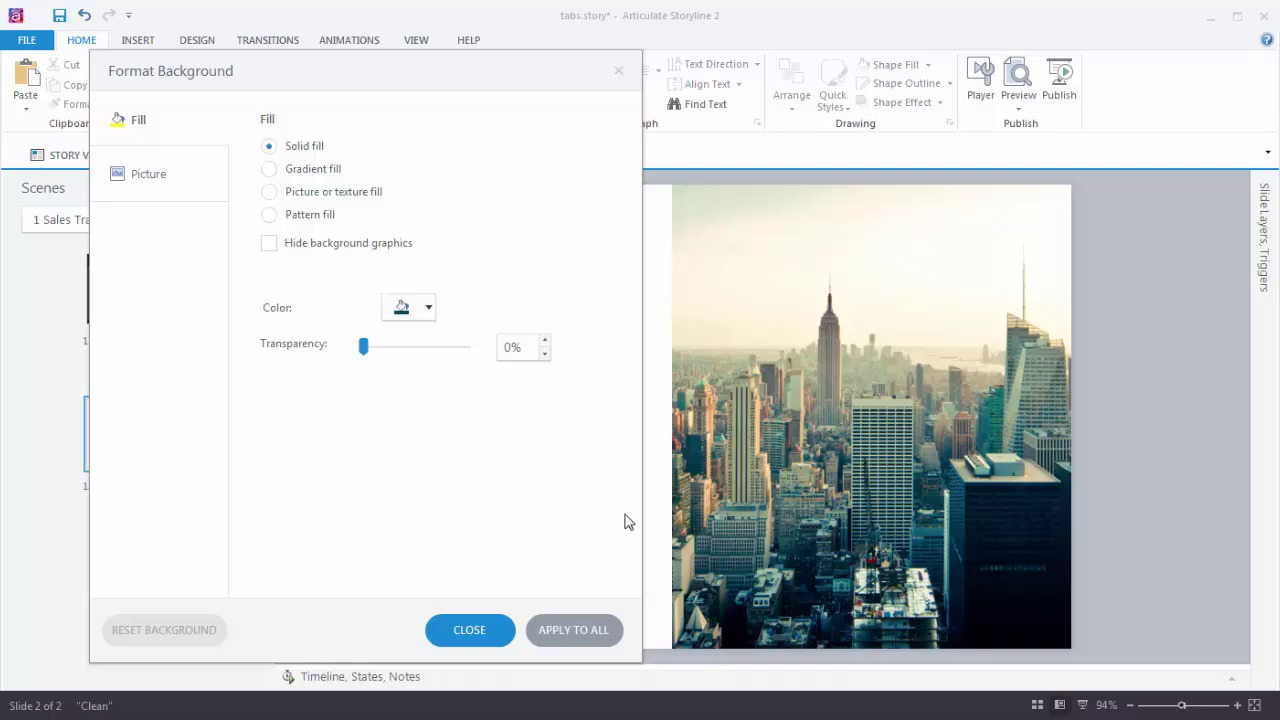
click(430, 310)
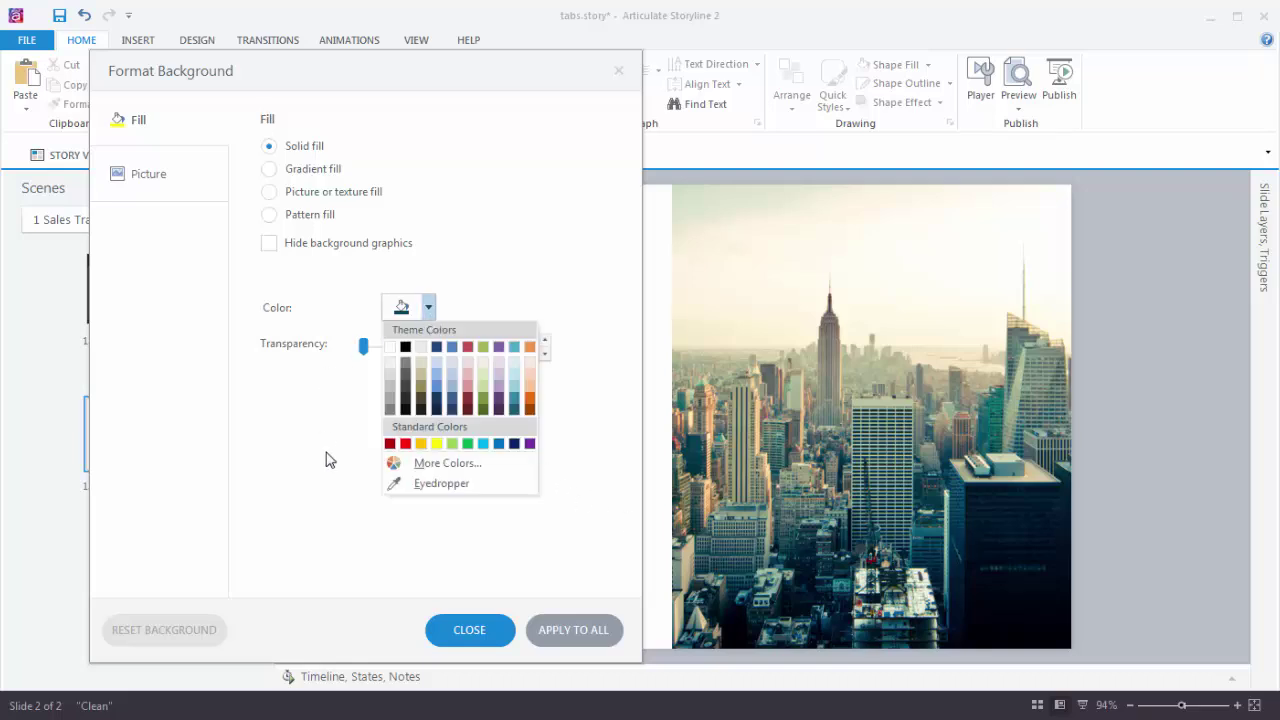
click(441, 484)
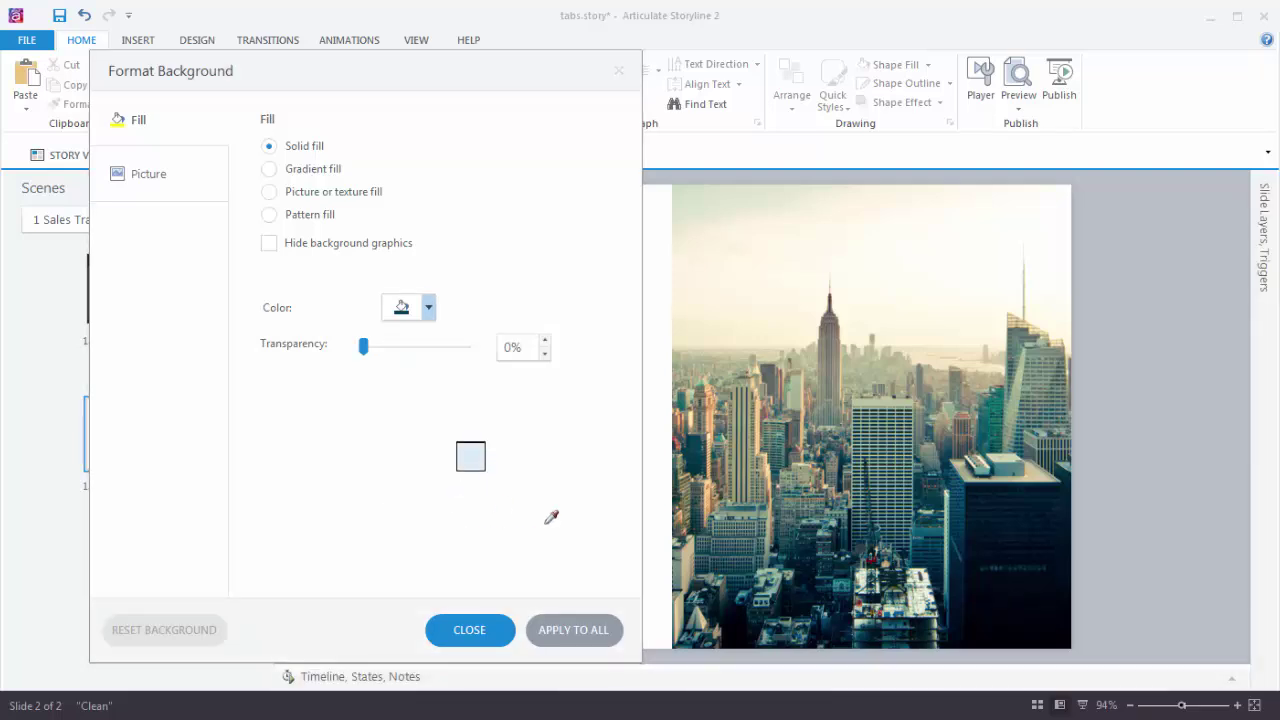
click(963, 511)
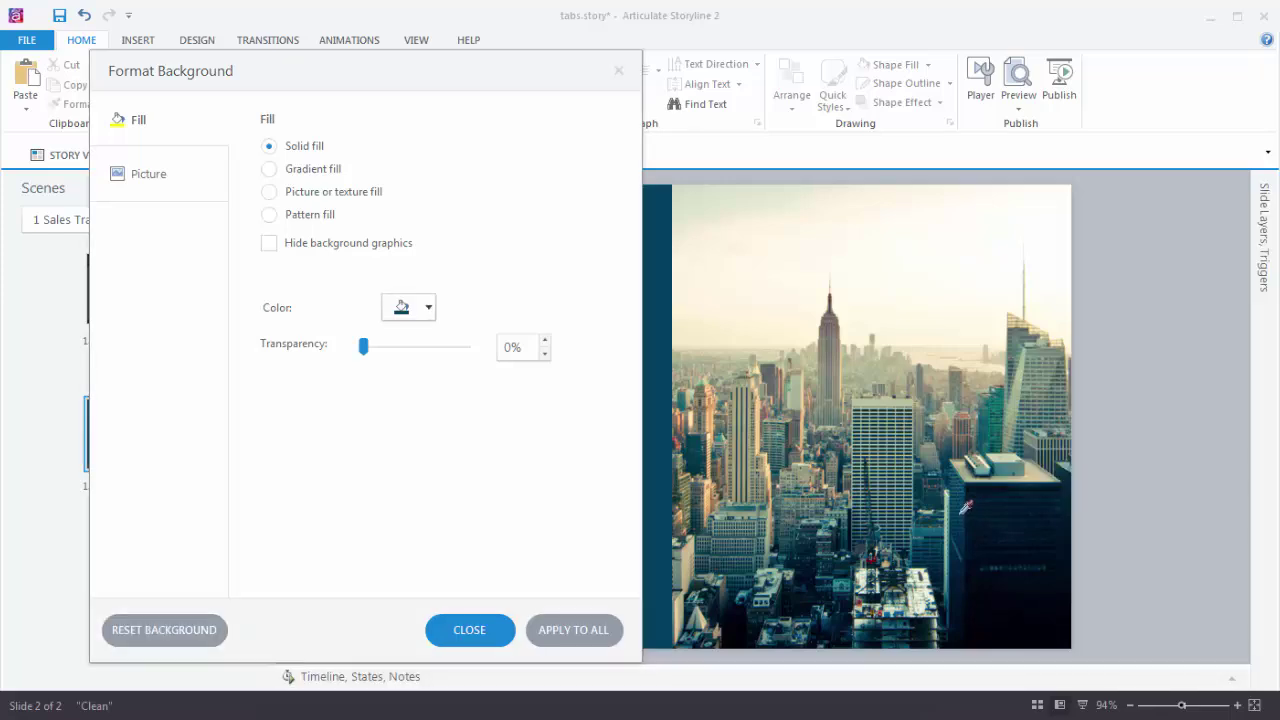
click(469, 629)
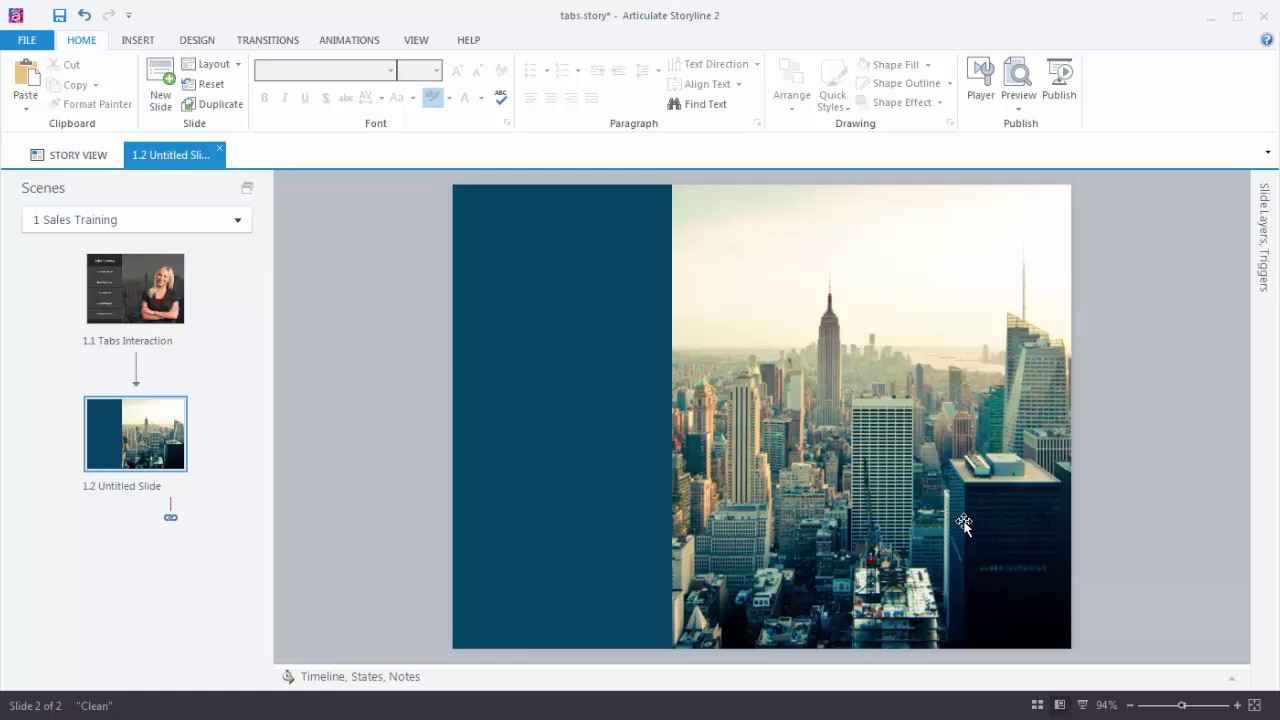
Step: Examine the Sales Training title and Customer Service tab on the Tabs Interaction slide, and return to the untitled slide
click(147, 284)
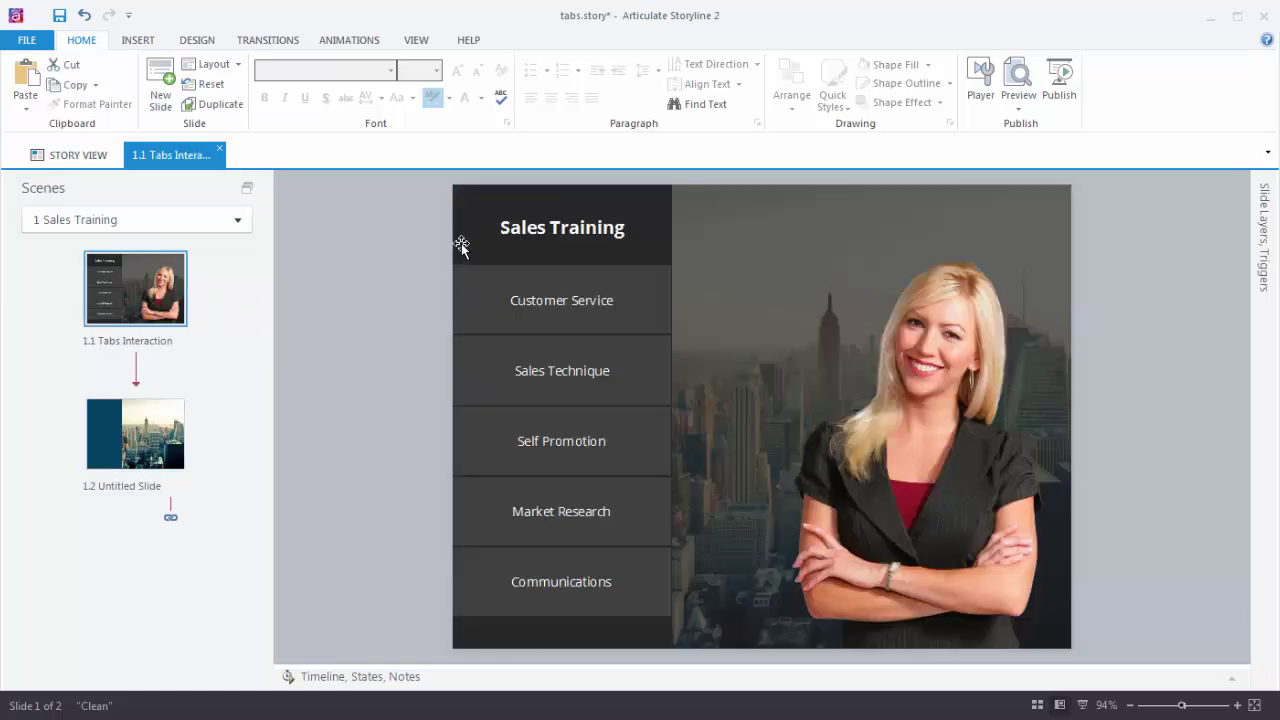
click(528, 216)
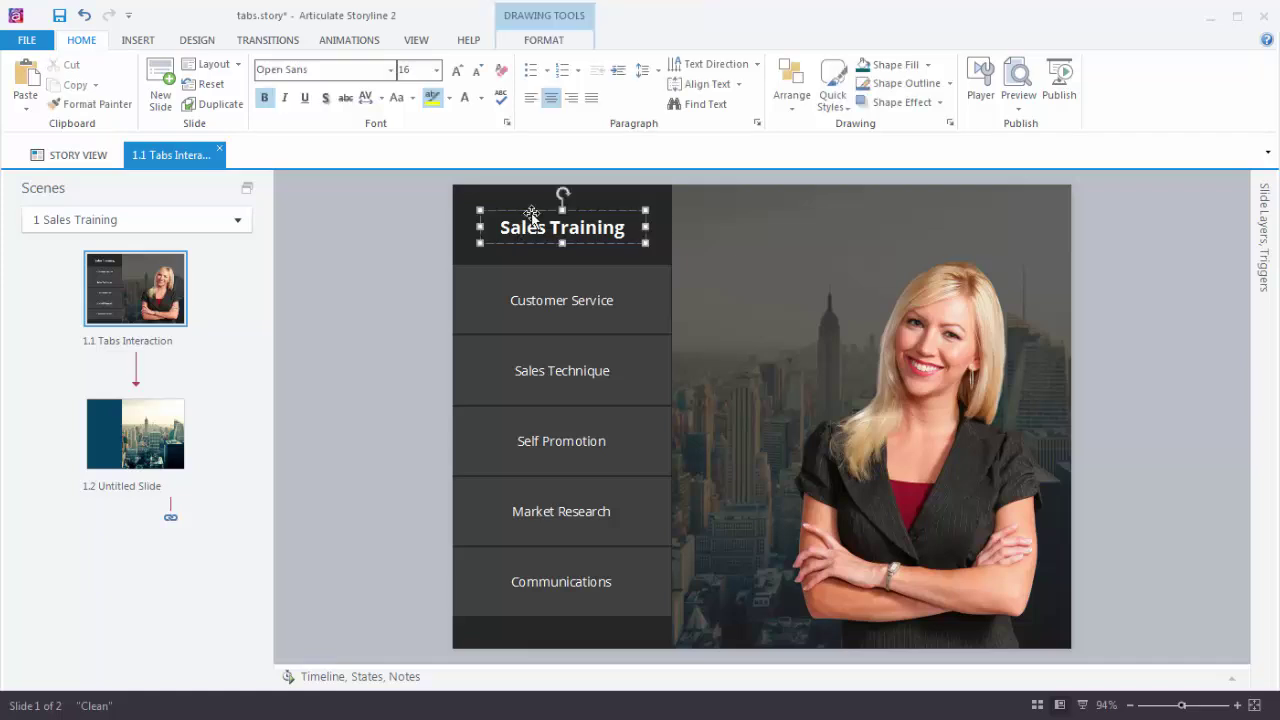
click(404, 296)
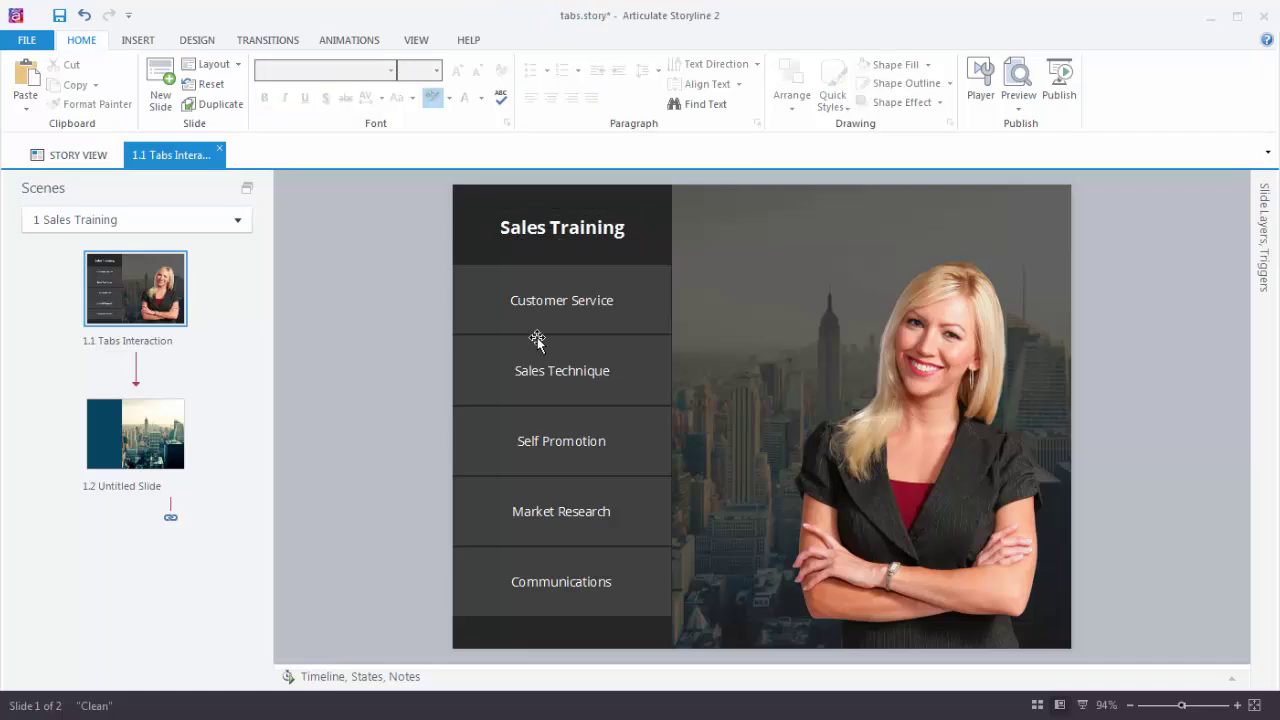
click(473, 322)
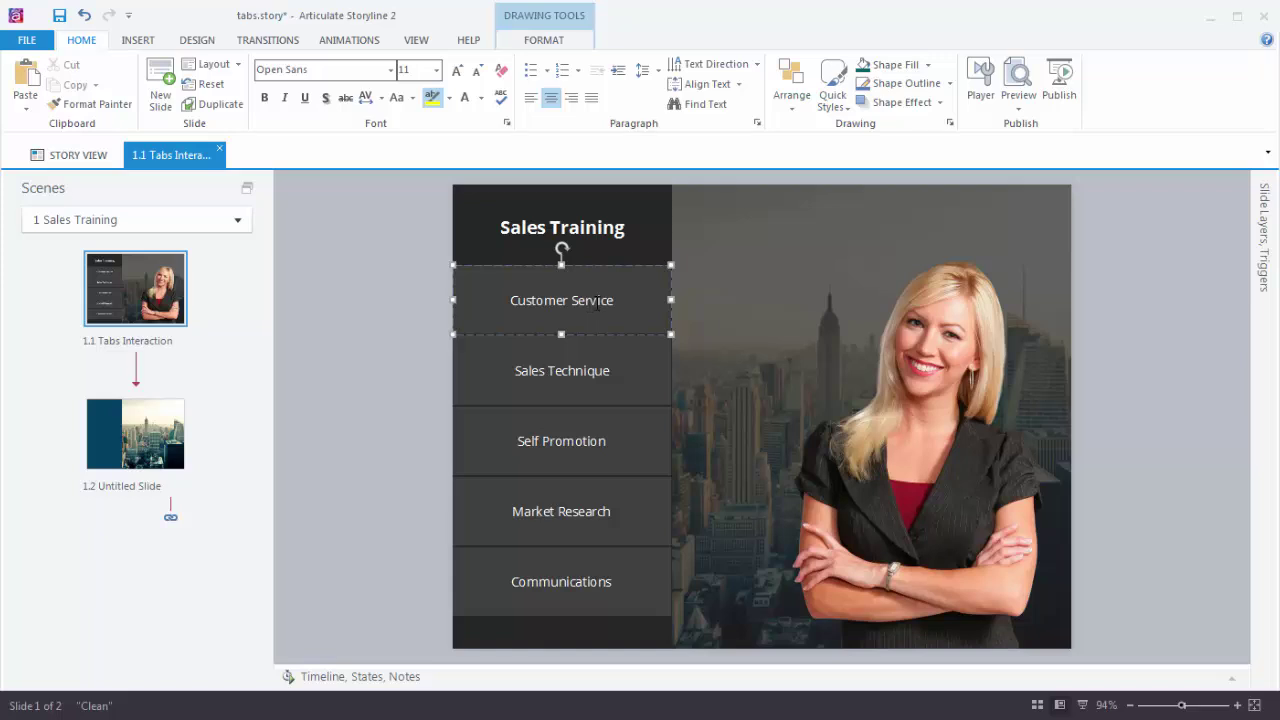
click(371, 315)
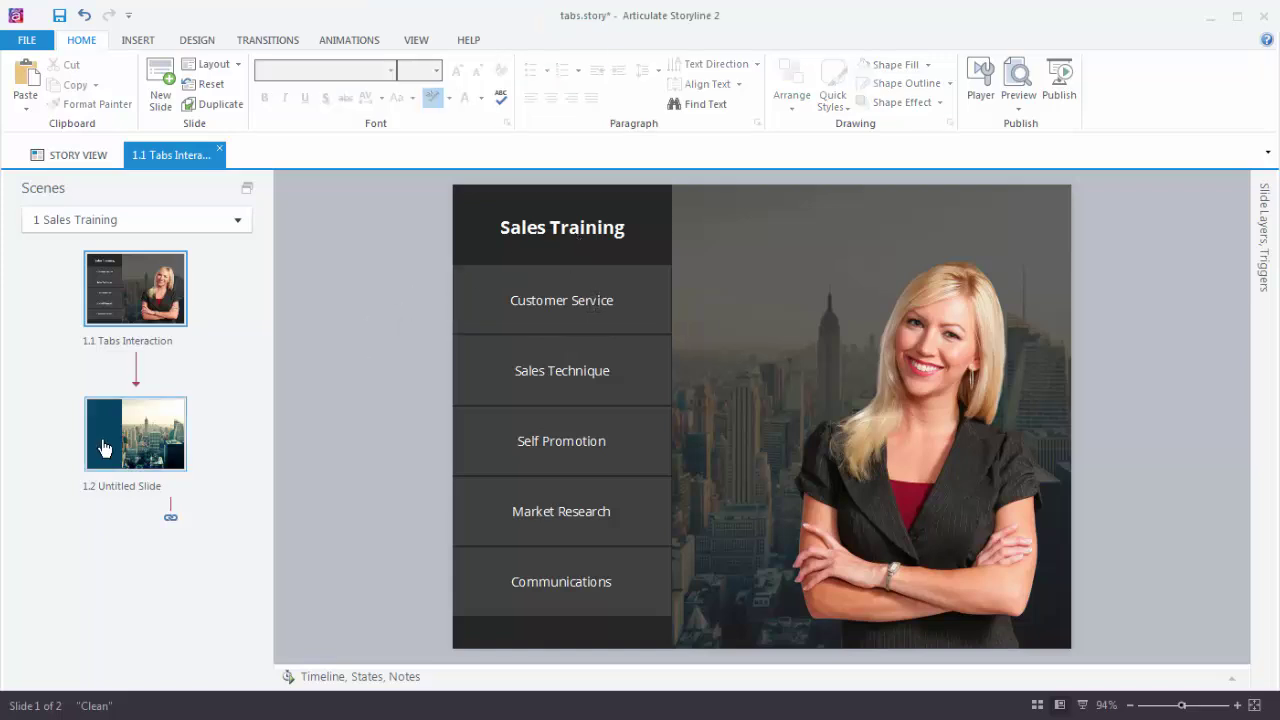
click(113, 430)
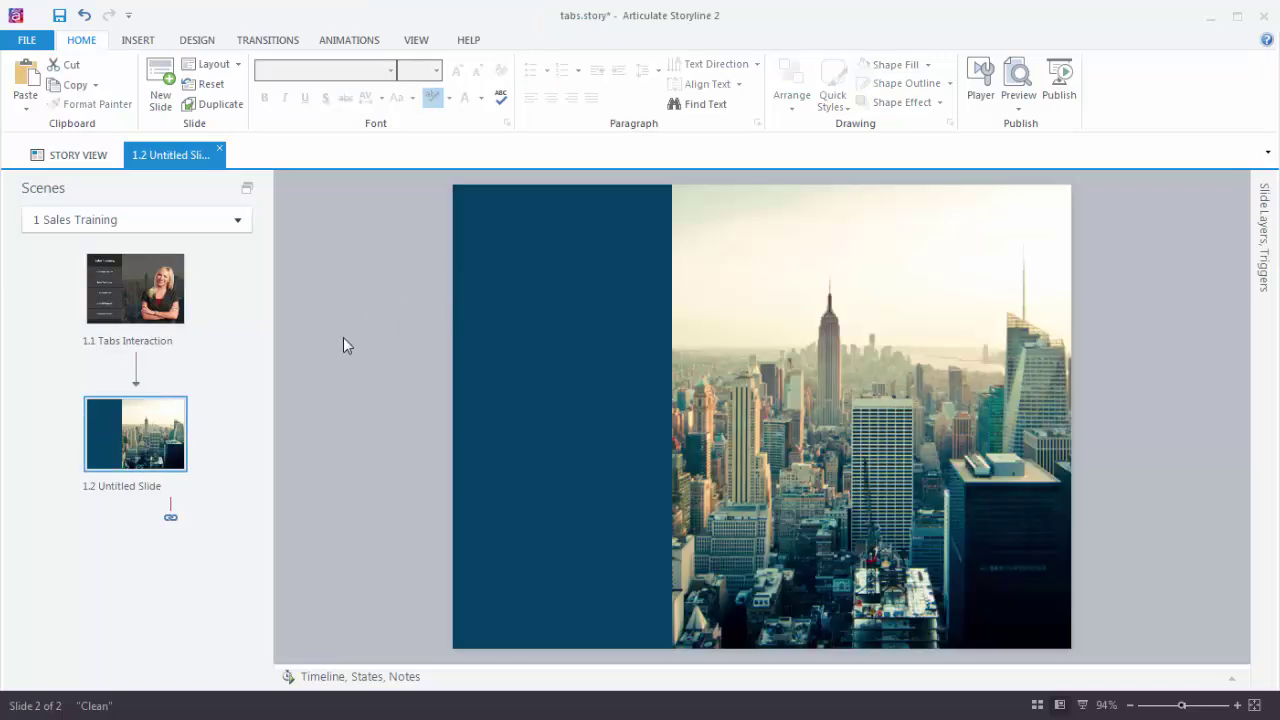
Step: Add a text box across the upper part of the dark blue area reading "Sales Training"
click(138, 40)
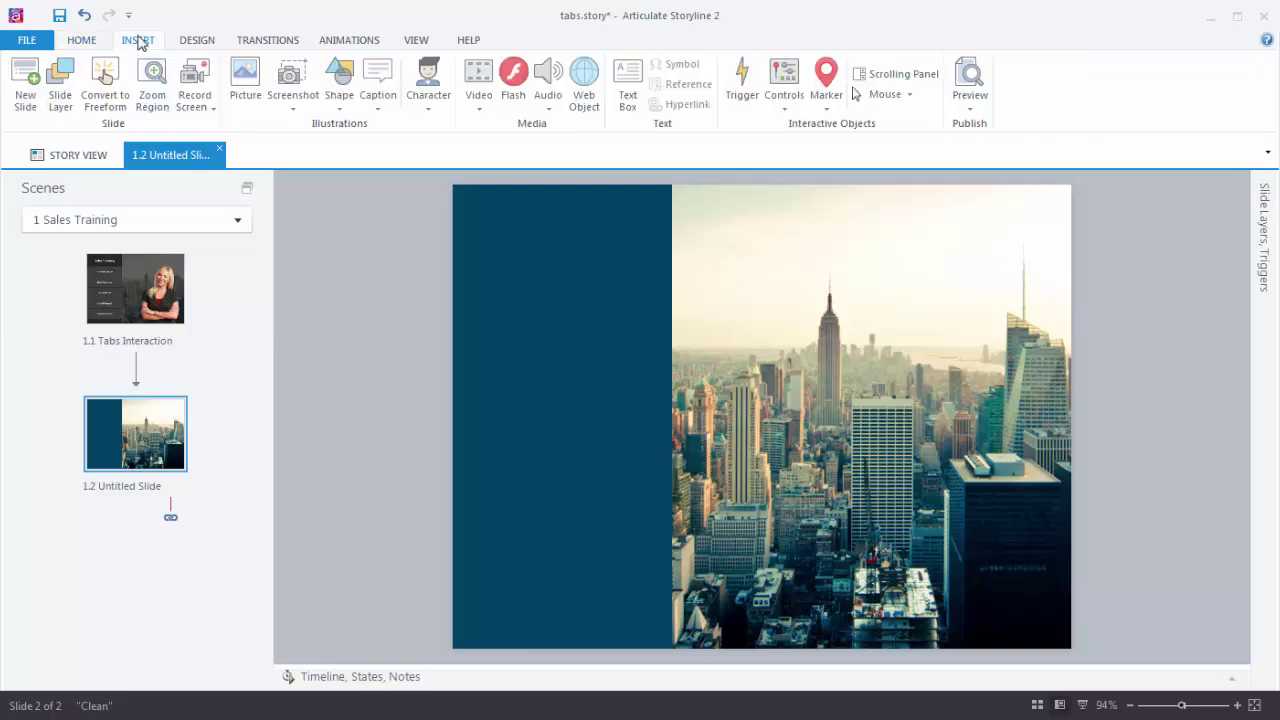
click(632, 87)
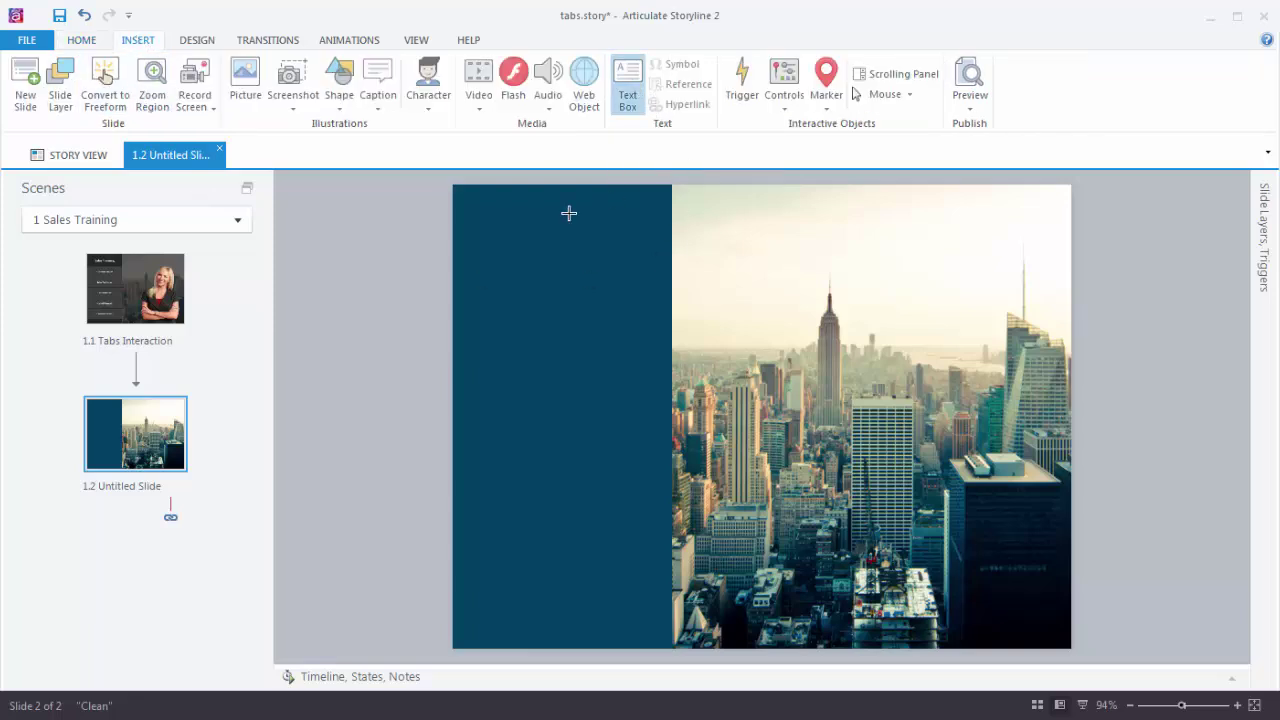
mouse_move(472, 206)
mouse_down()
mouse_move(586, 245)
mouse_move(660, 249)
mouse_up()
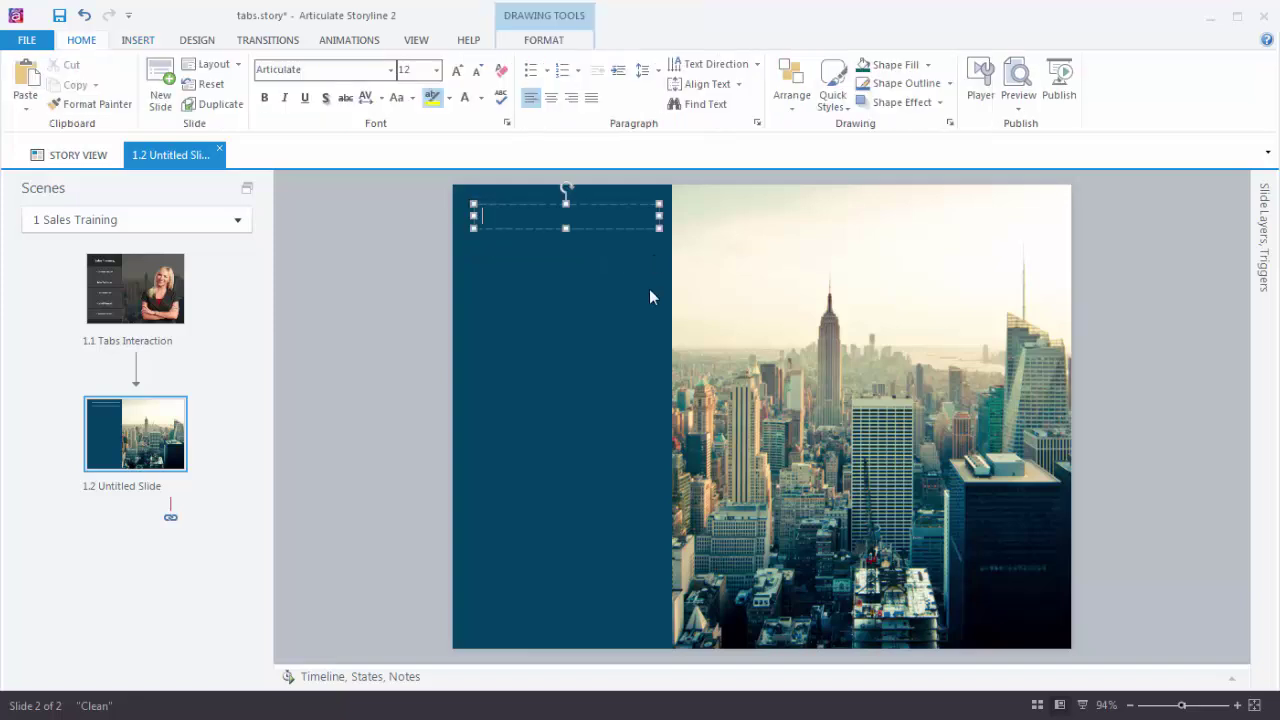
text(Sales Training)
Step: Format the Sales Training title as white, 16 pt, centred text
click(588, 205)
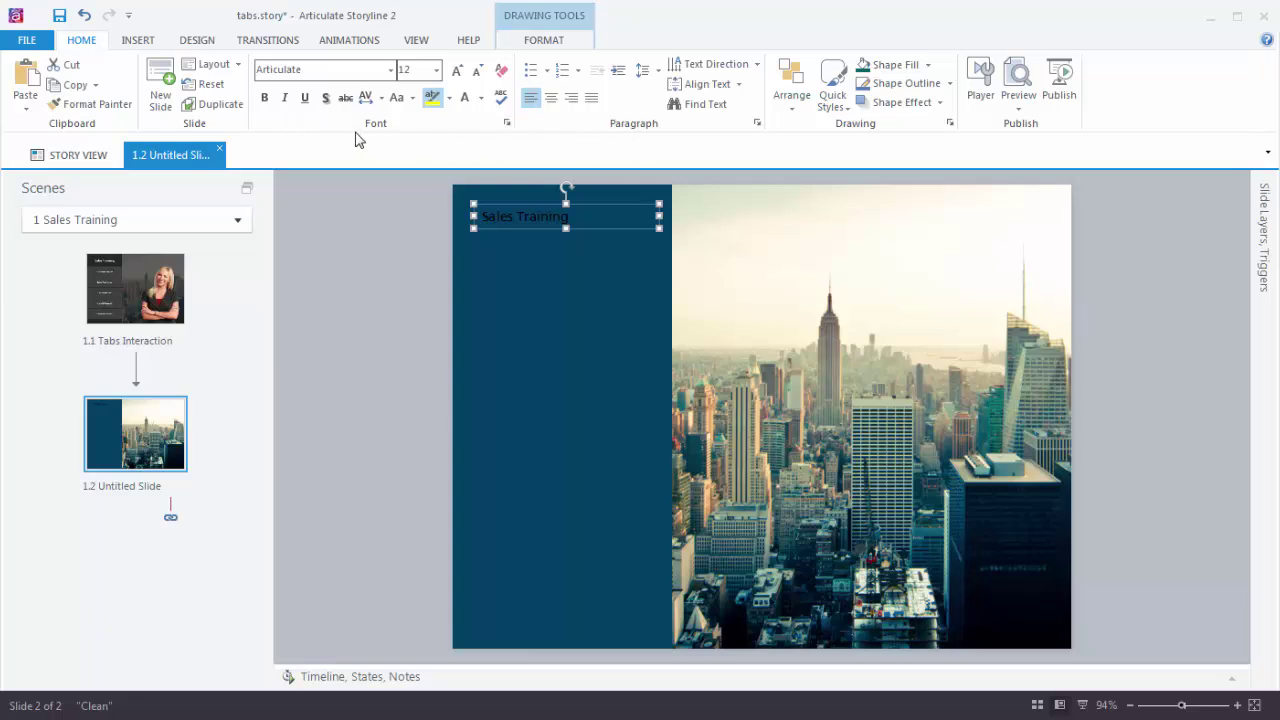
click(481, 97)
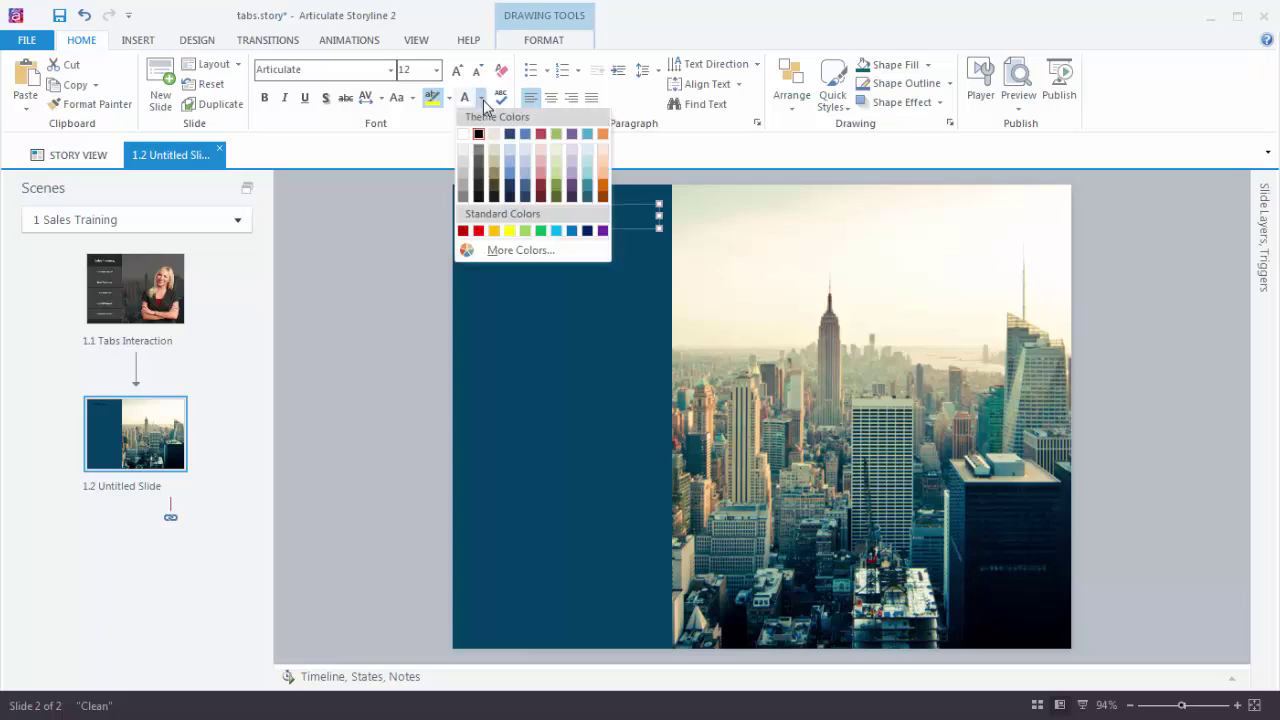
click(463, 134)
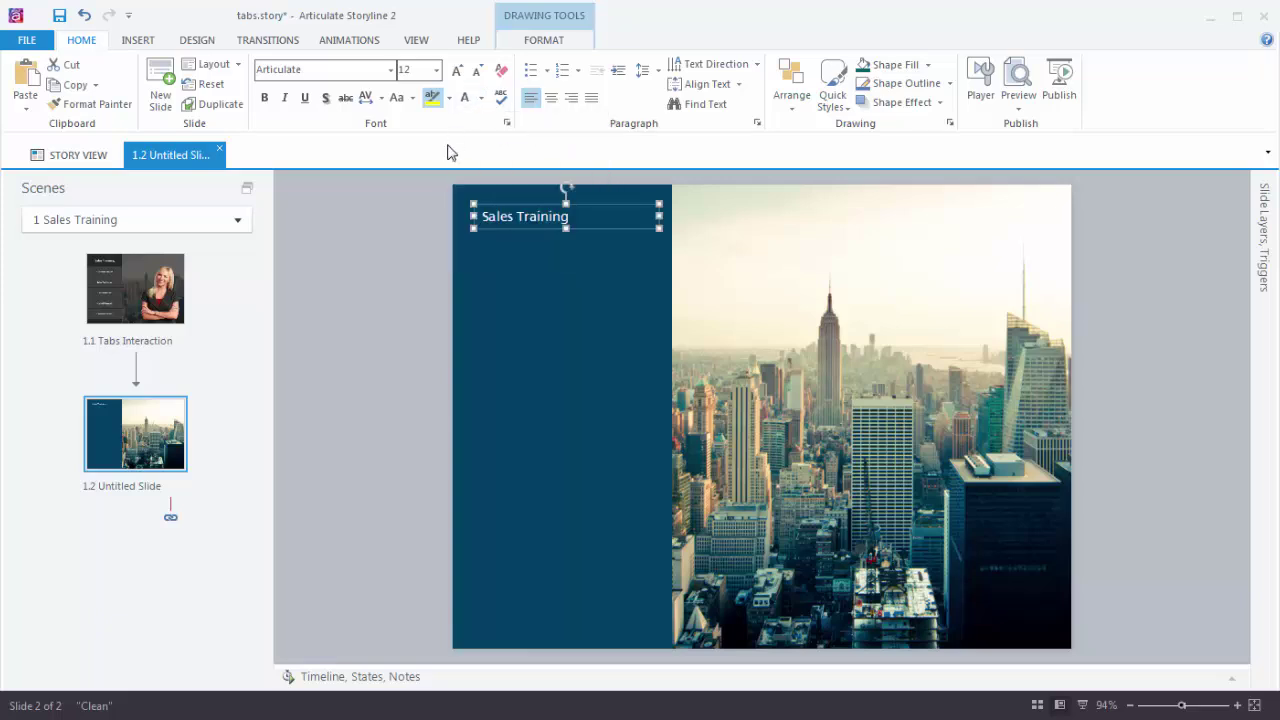
click(459, 79)
click(459, 79)
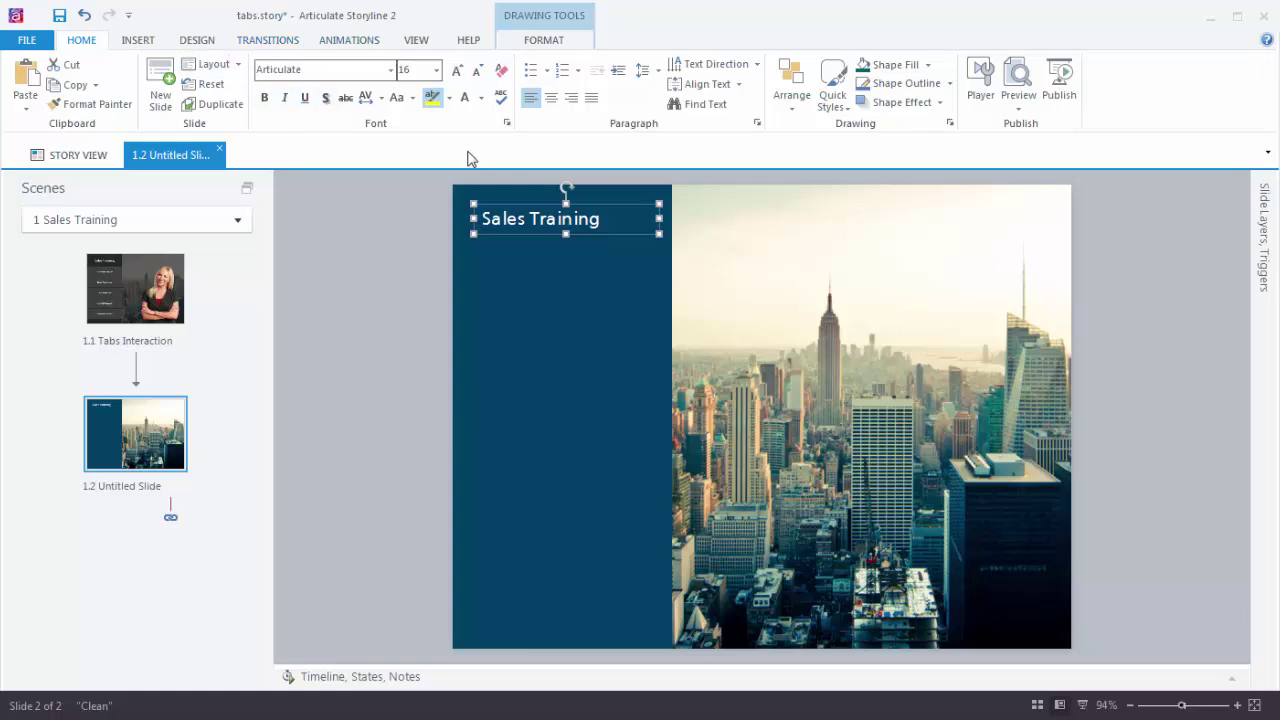
click(552, 100)
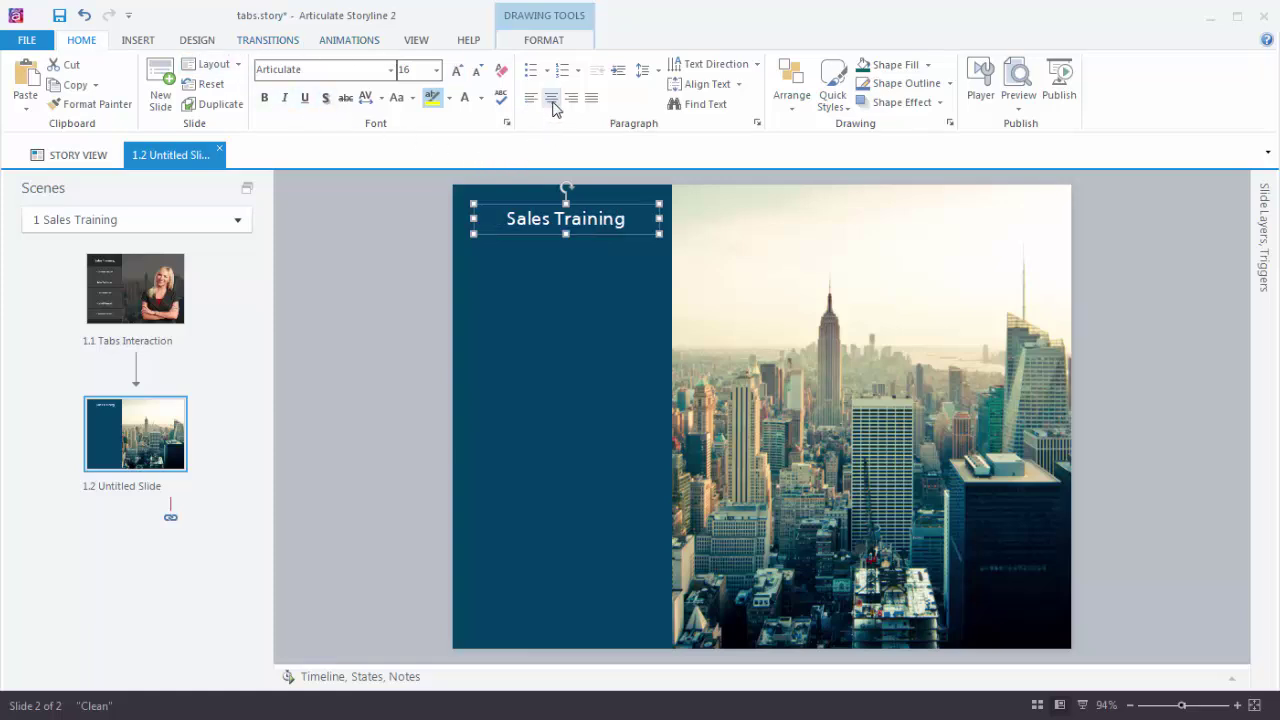
Step: Nudge the Sales Training title slightly left so it sits centred within the dark blue area
click(467, 217)
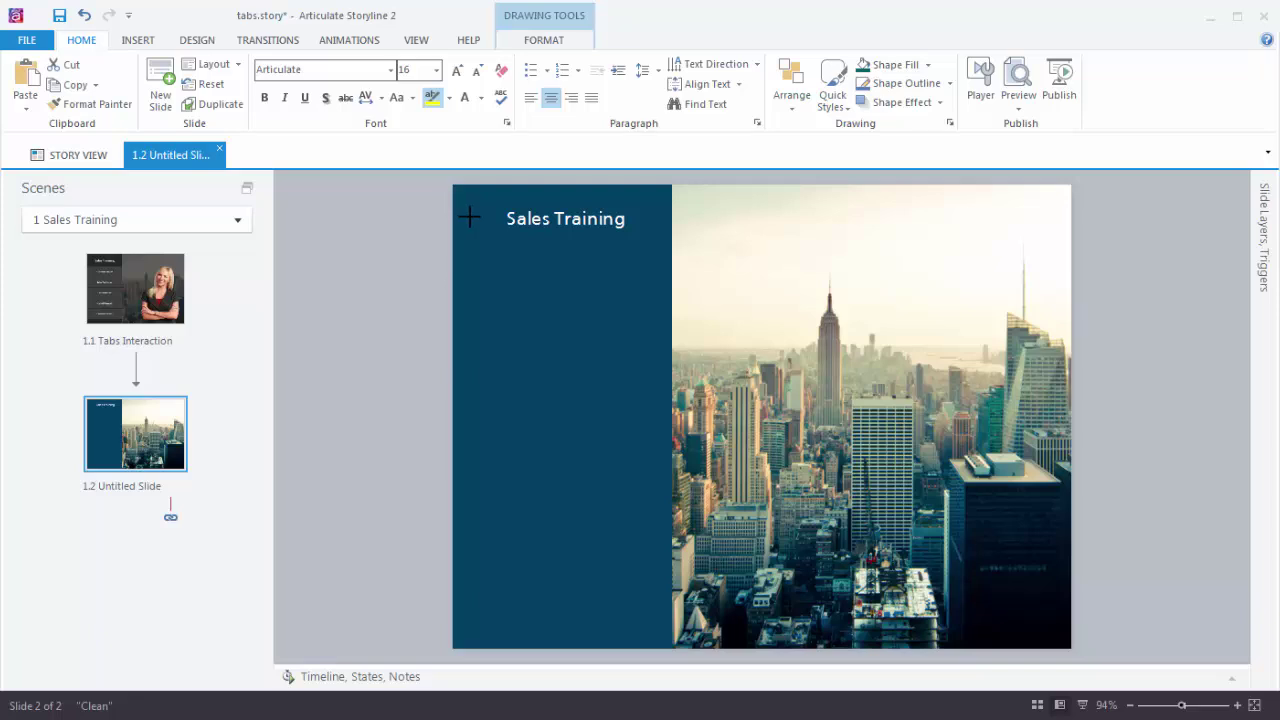
click(469, 217)
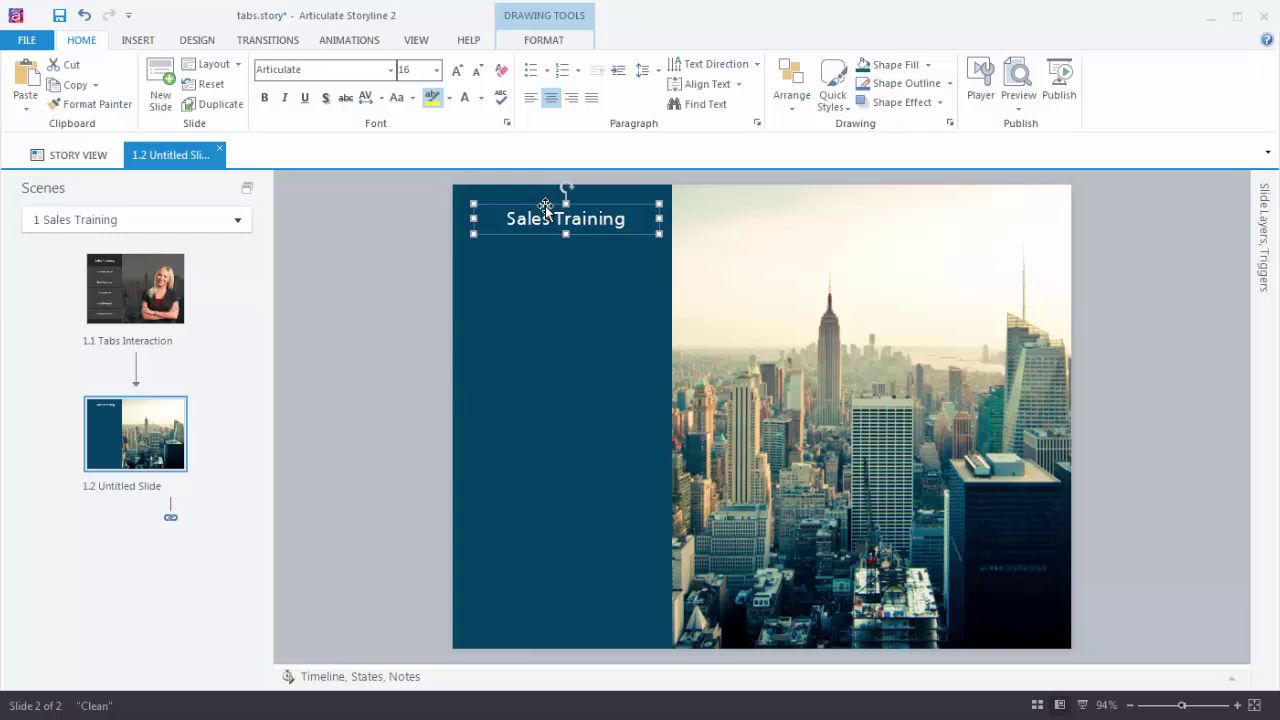
key(Left)
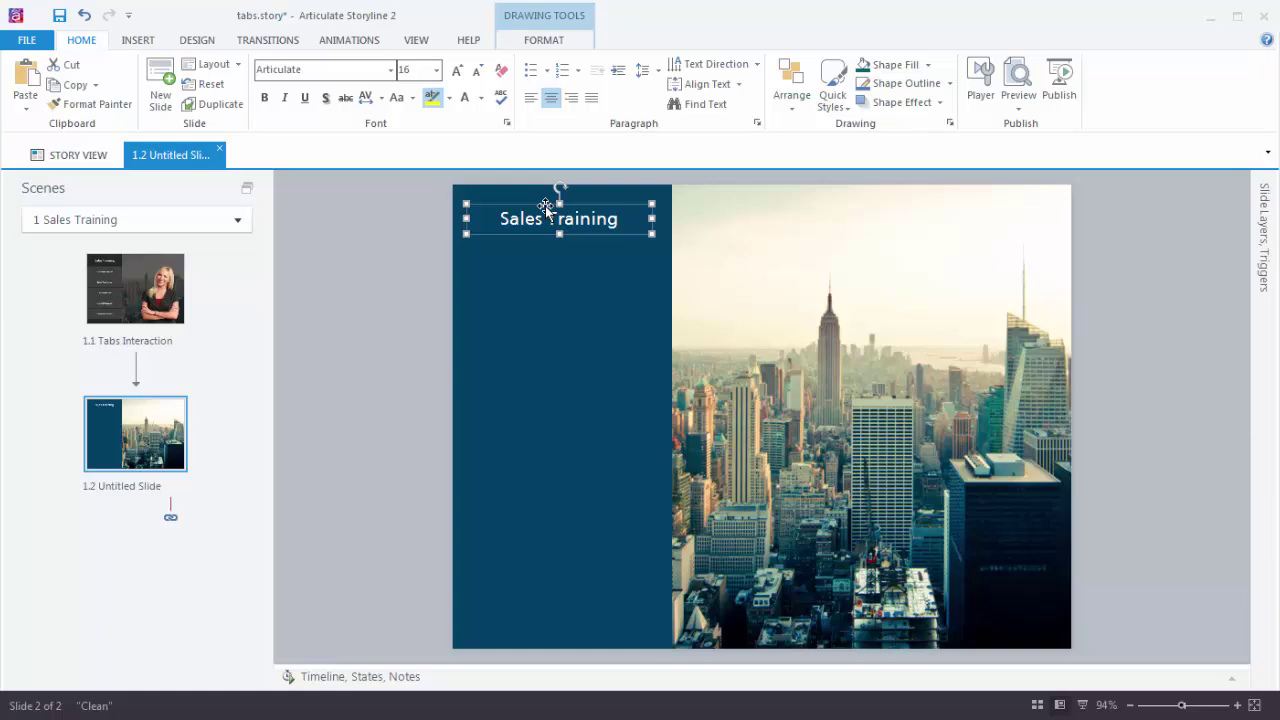
key(Right)
key(Right)
click(406, 292)
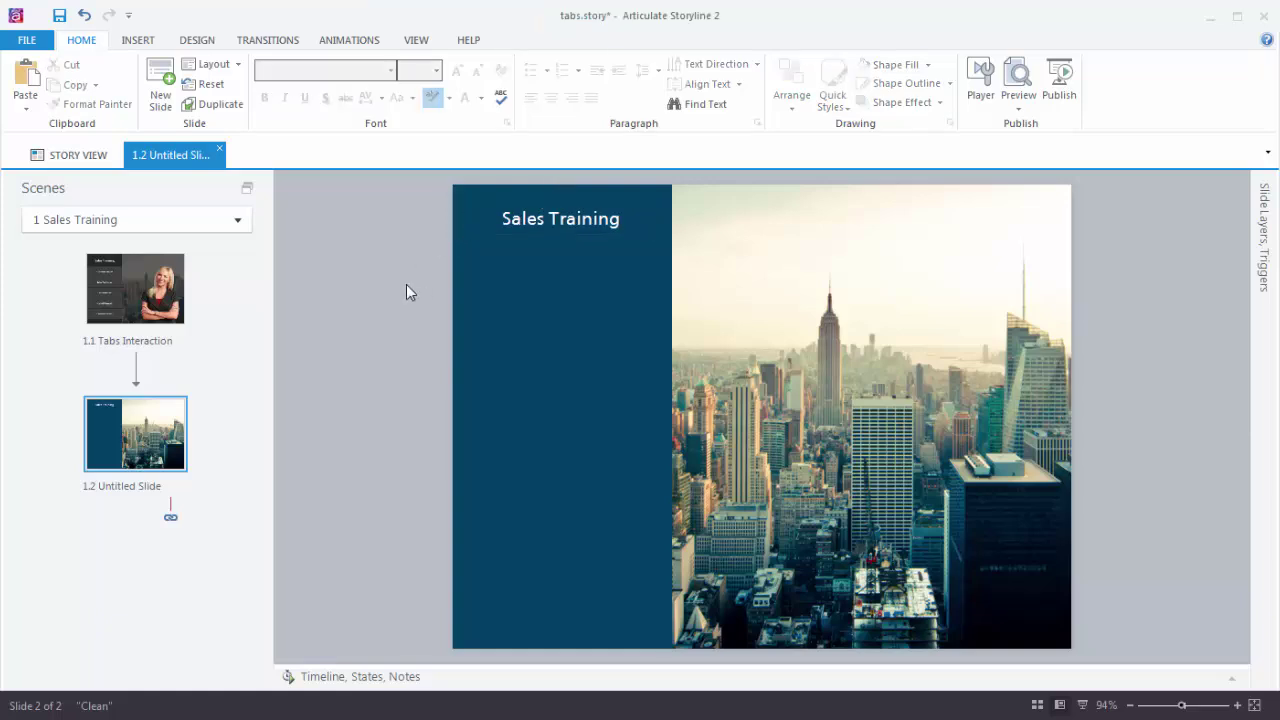
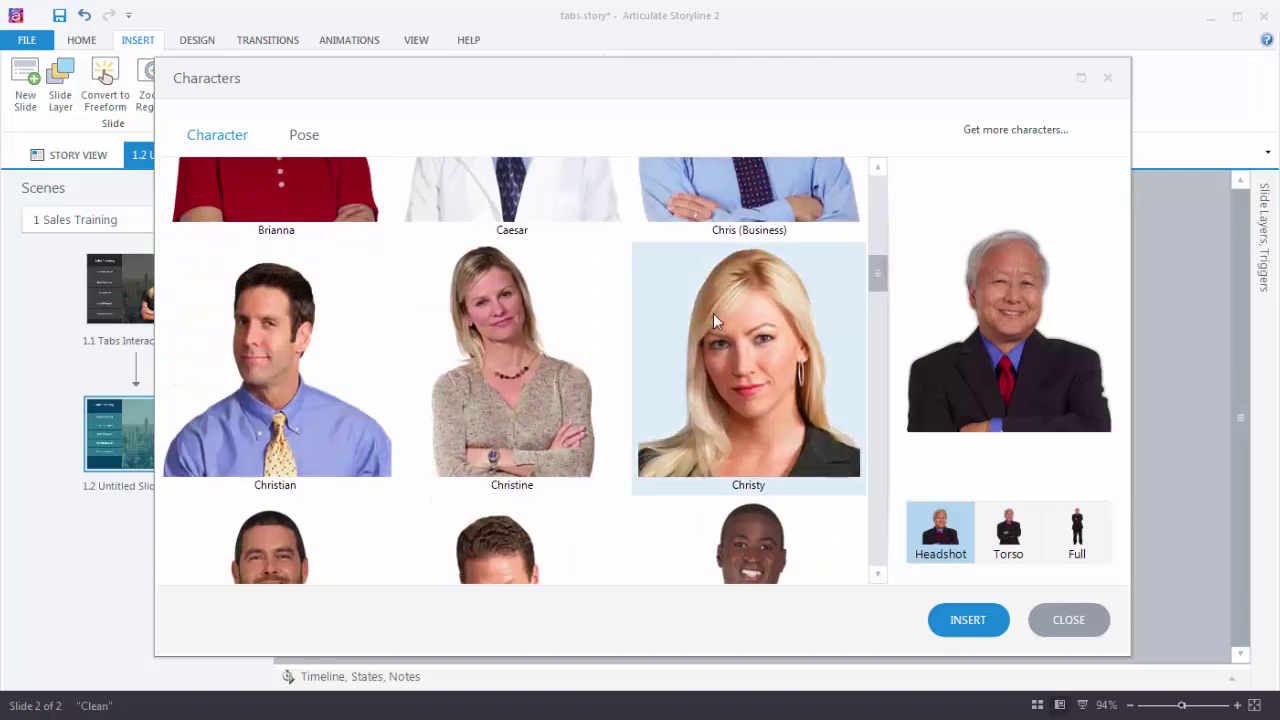
Step: Insert the Christy photographic character as a torso shot in the smiling, arms-crossed pose with her head tilted
click(723, 331)
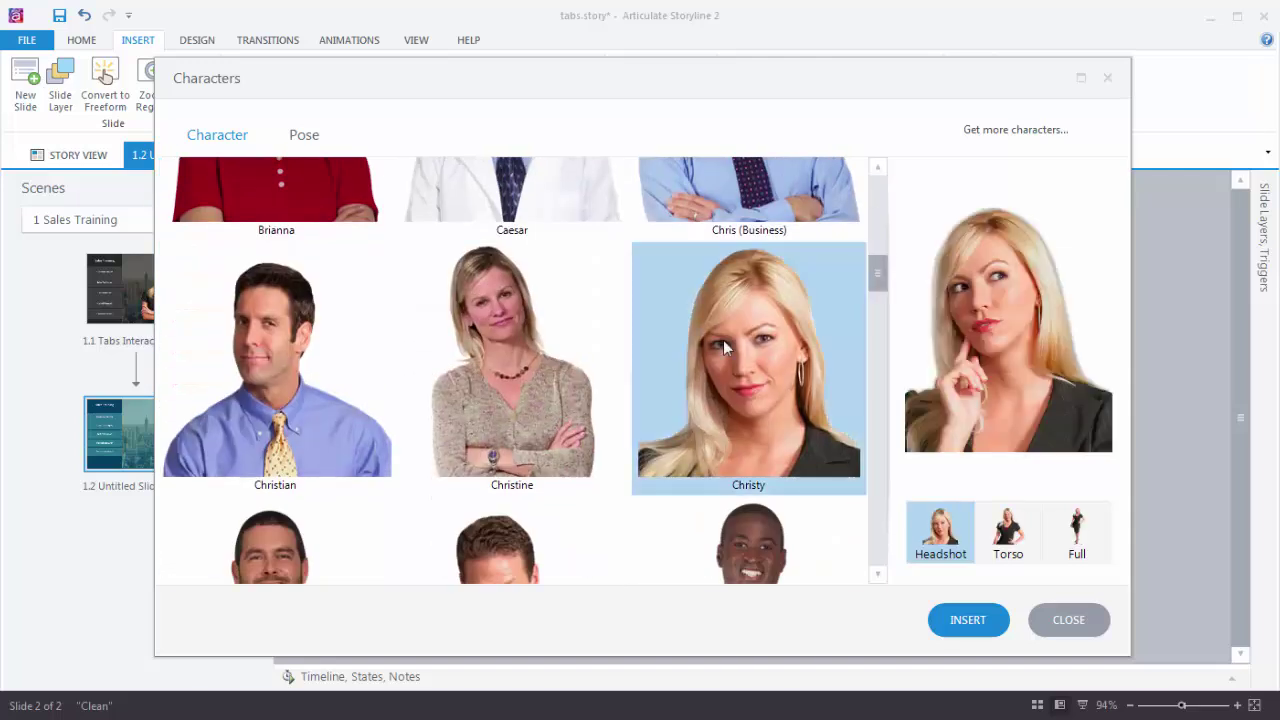
click(1012, 540)
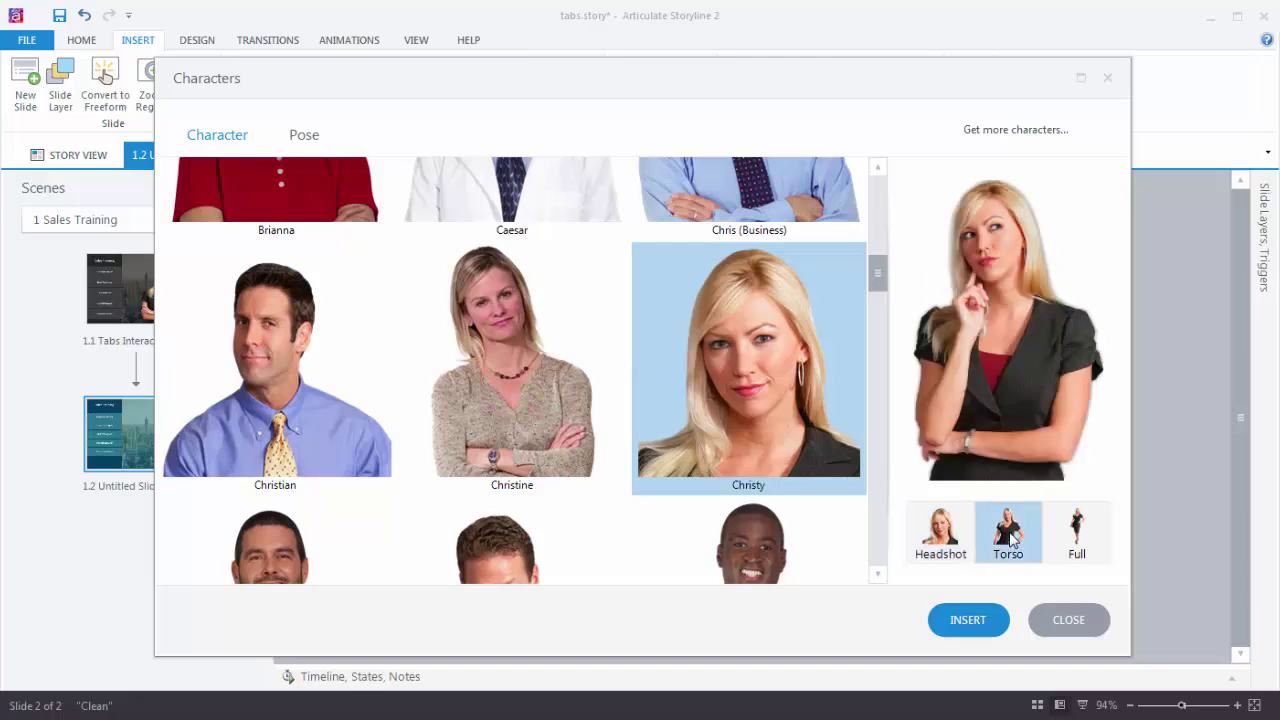
click(300, 138)
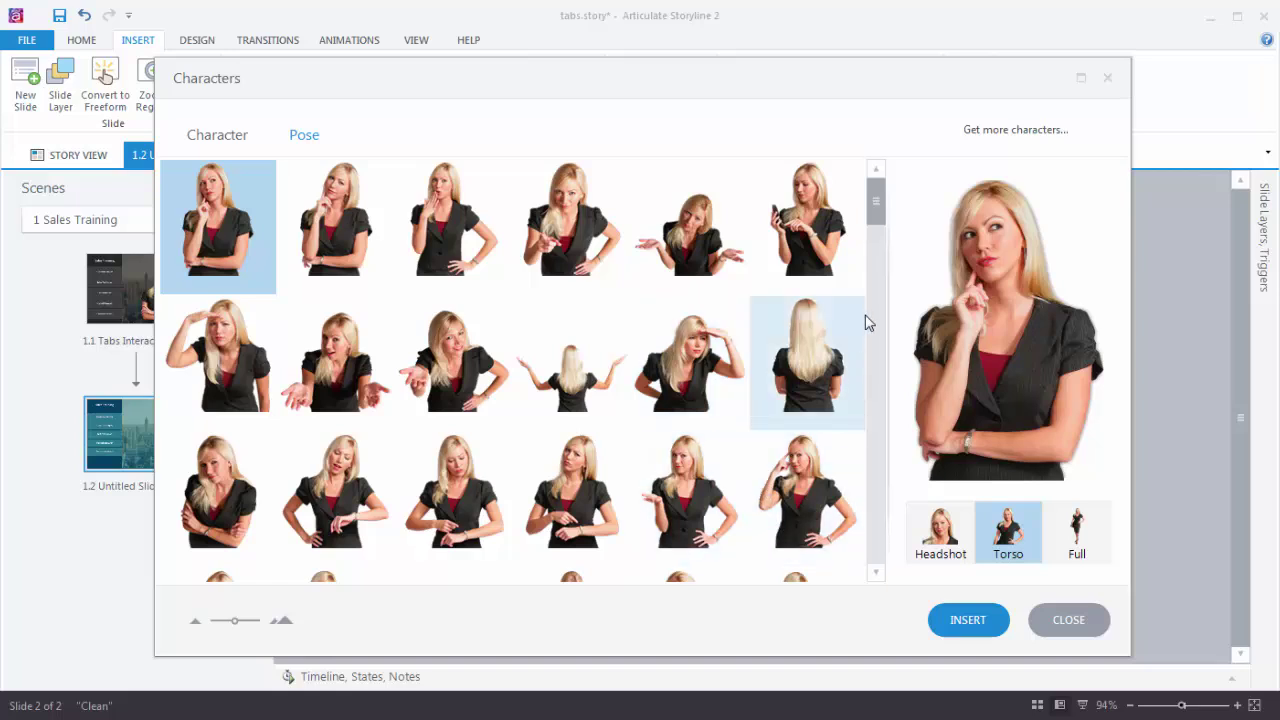
drag(877, 206, 884, 250)
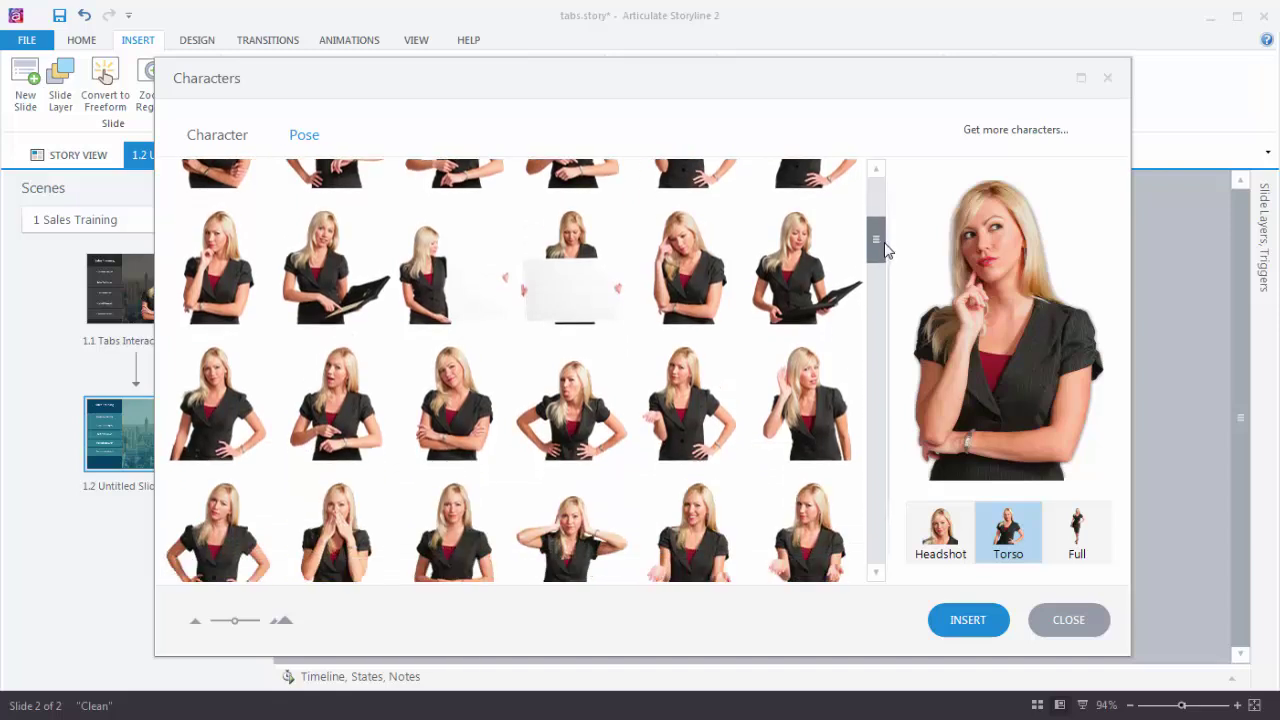
click(472, 390)
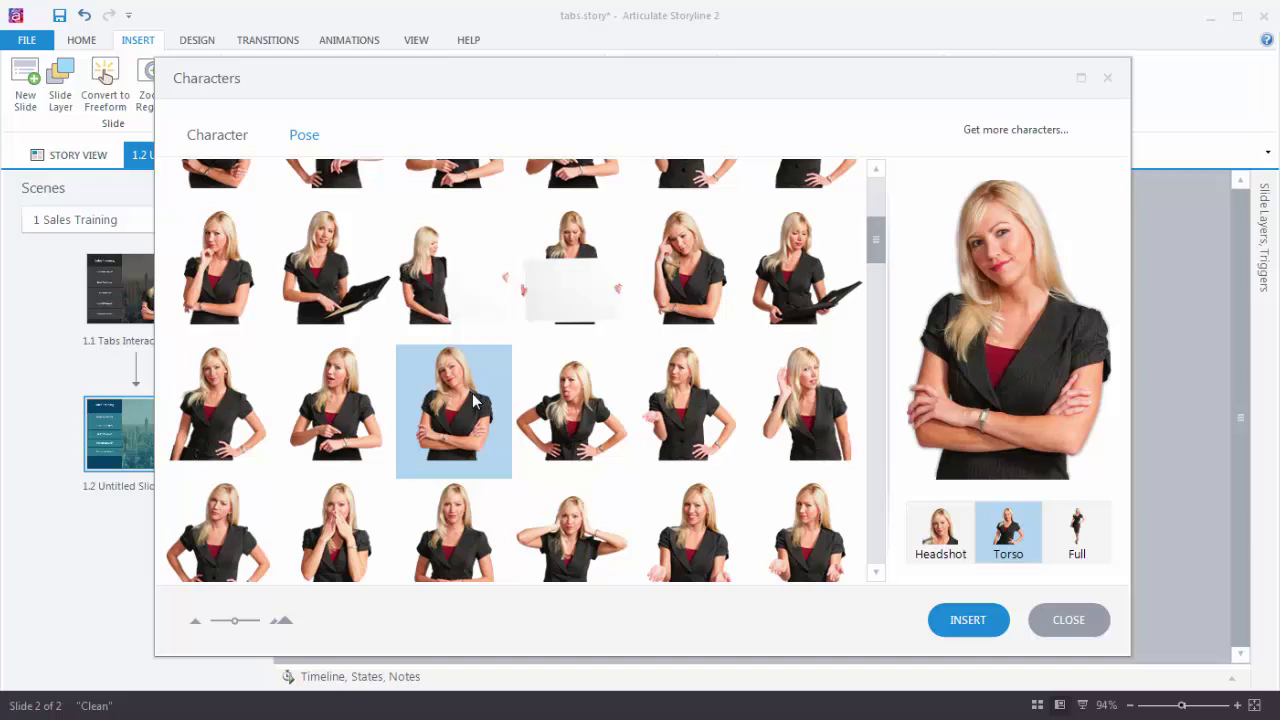
click(968, 616)
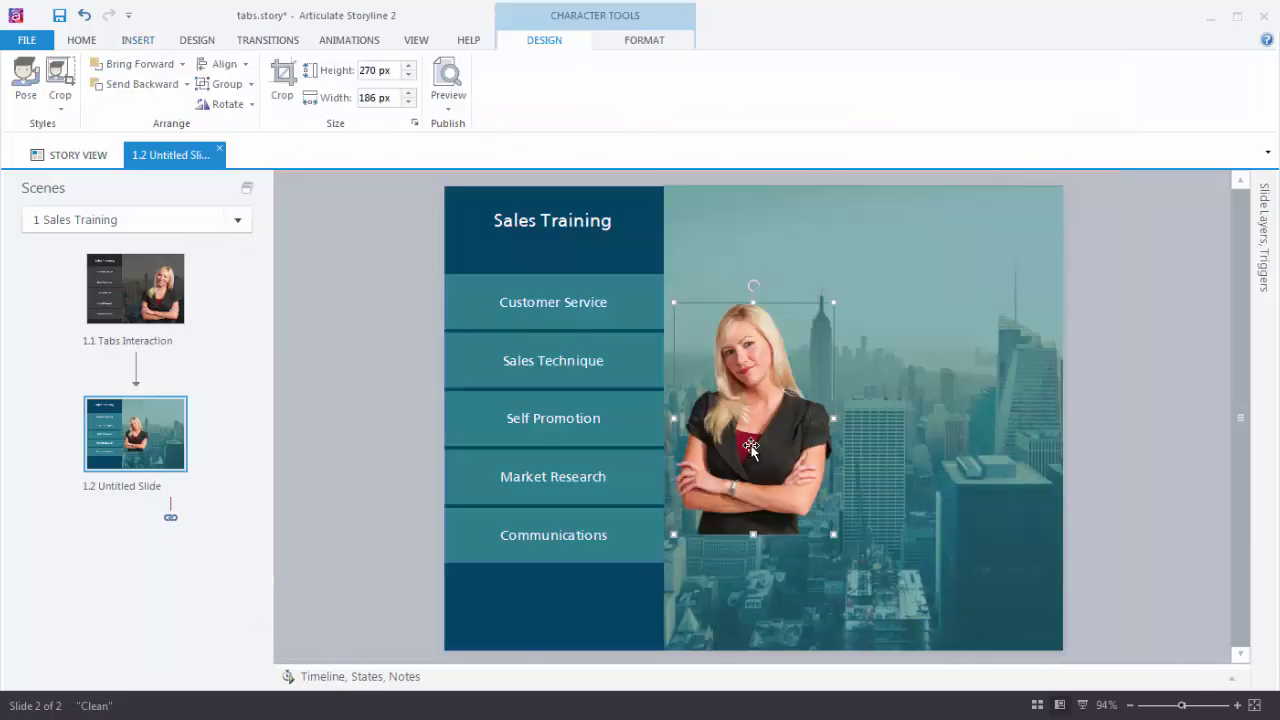
Step: Place the character at the slide's lower right over the city picture and enlarge it to about 502 px high by 347 px wide
drag(751, 448, 942, 558)
drag(866, 400, 768, 219)
click(1115, 344)
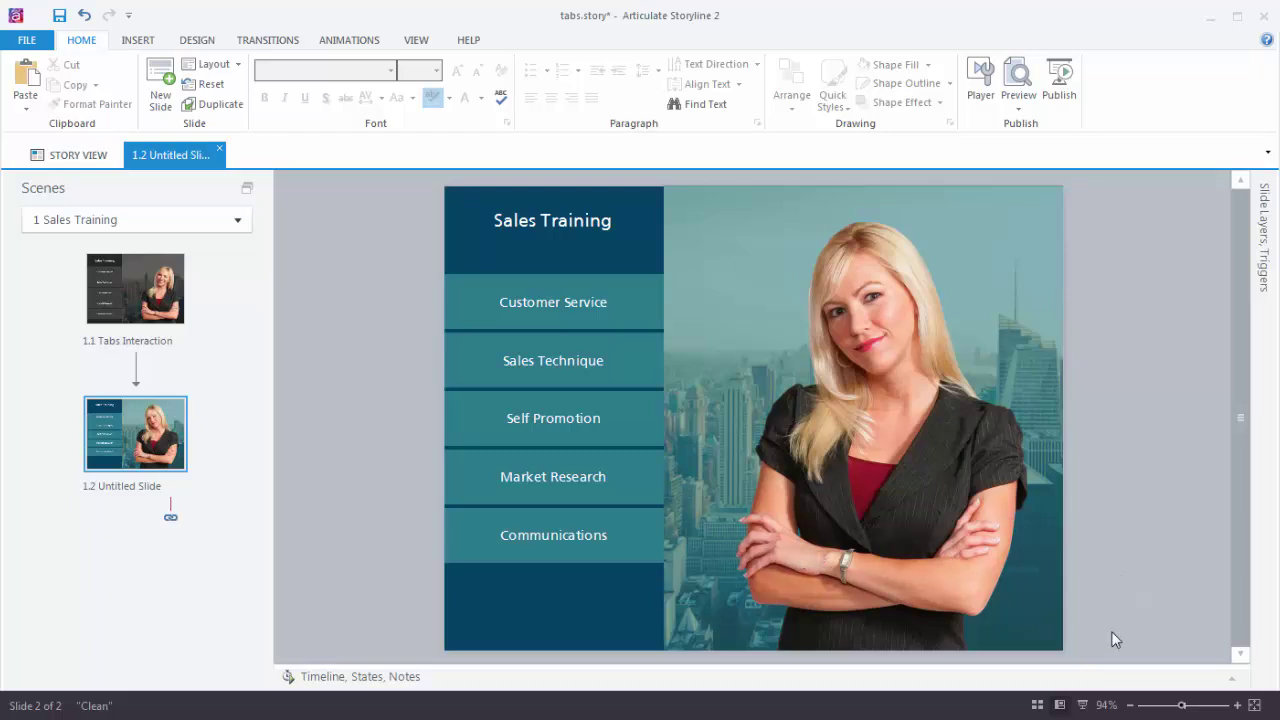
Step: Expand the timeline and make it tall enough to list every object on the slide
click(1233, 680)
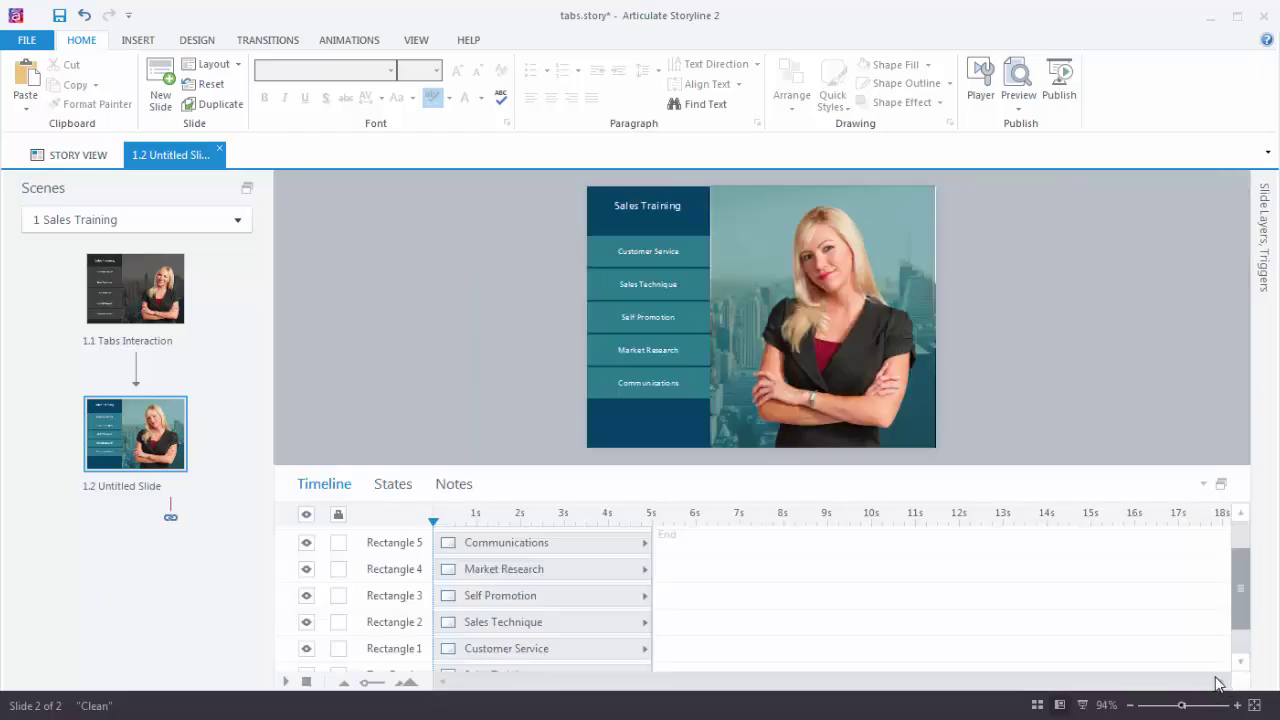
drag(993, 457, 999, 350)
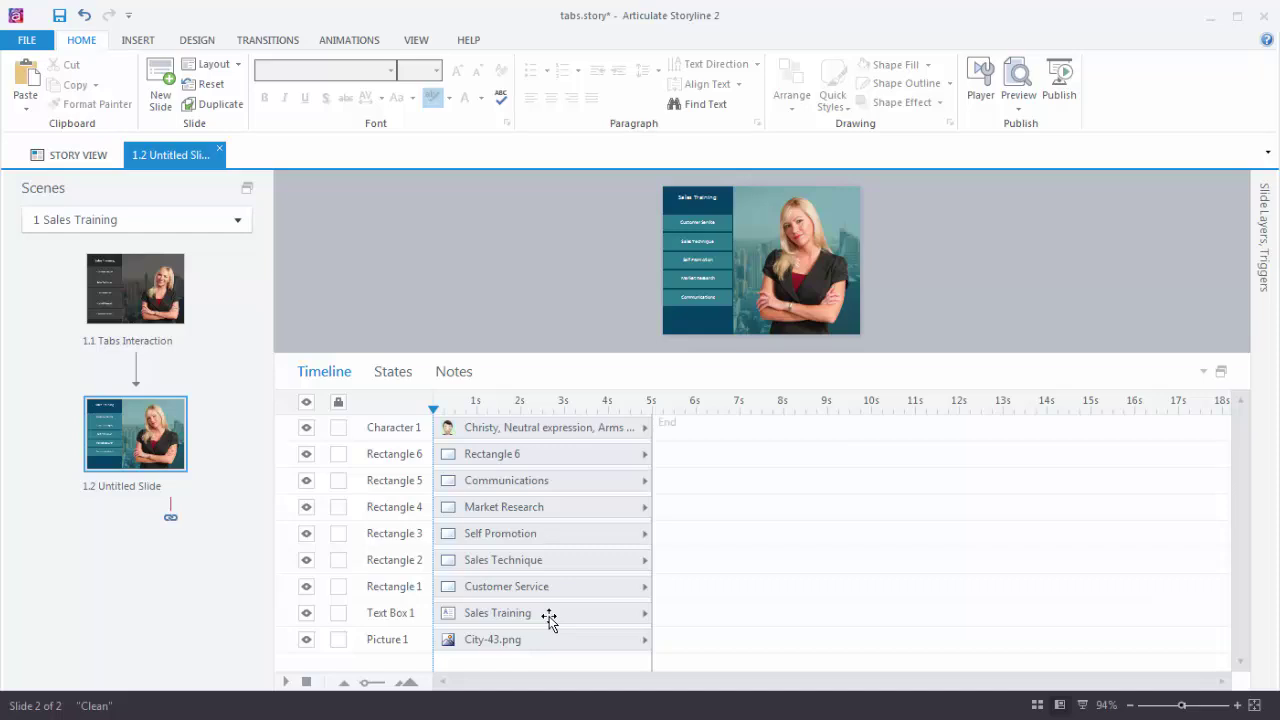
Step: Try the timeline's visibility and lock toggles on the Christy character, restoring each one
click(306, 428)
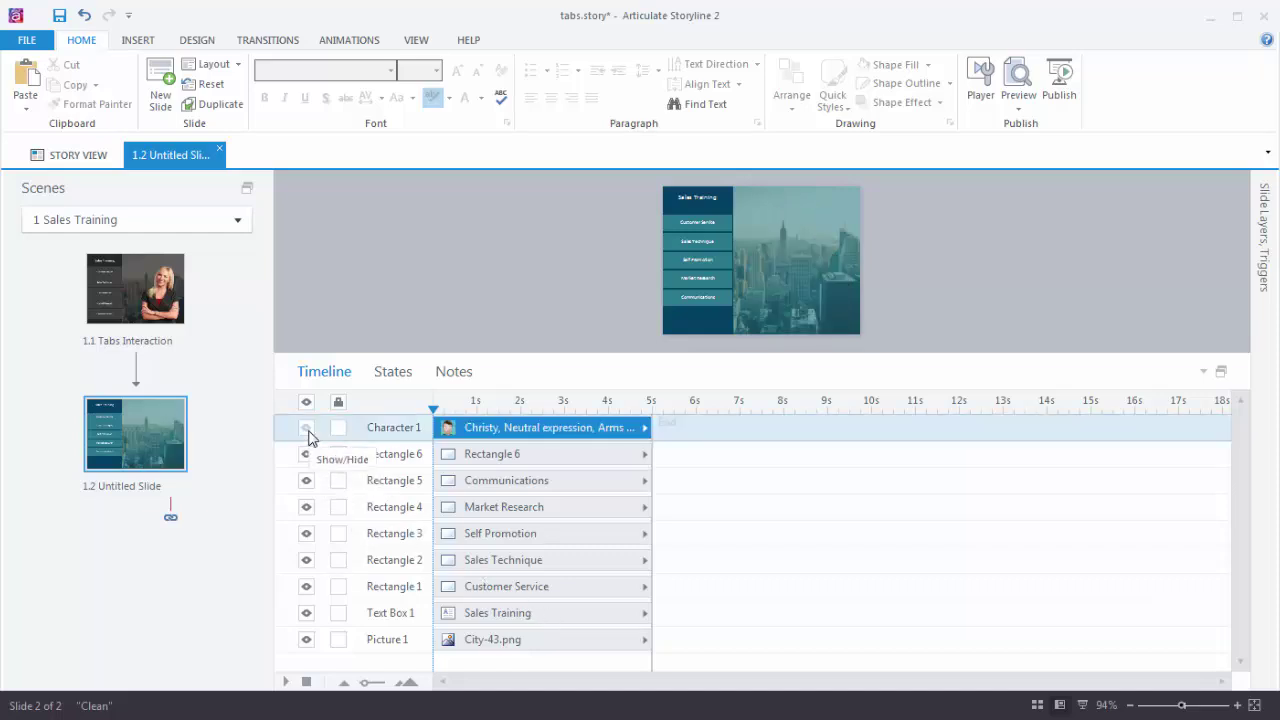
click(308, 431)
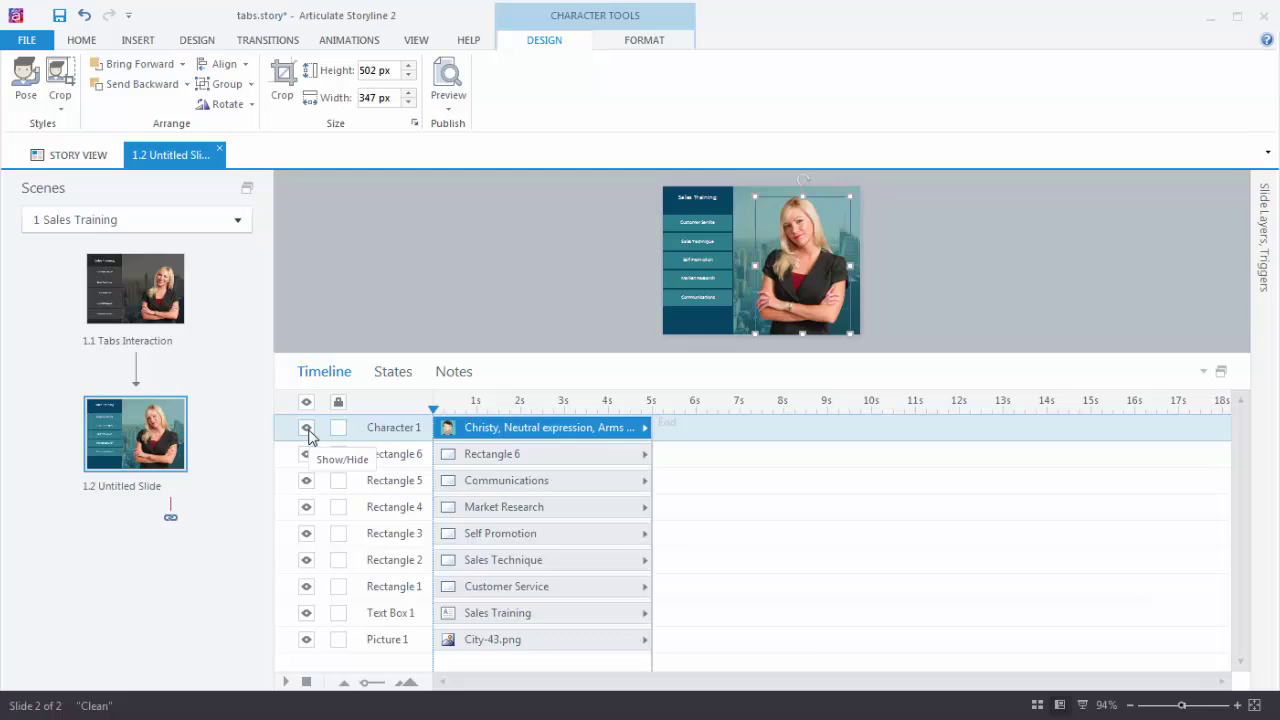
click(338, 430)
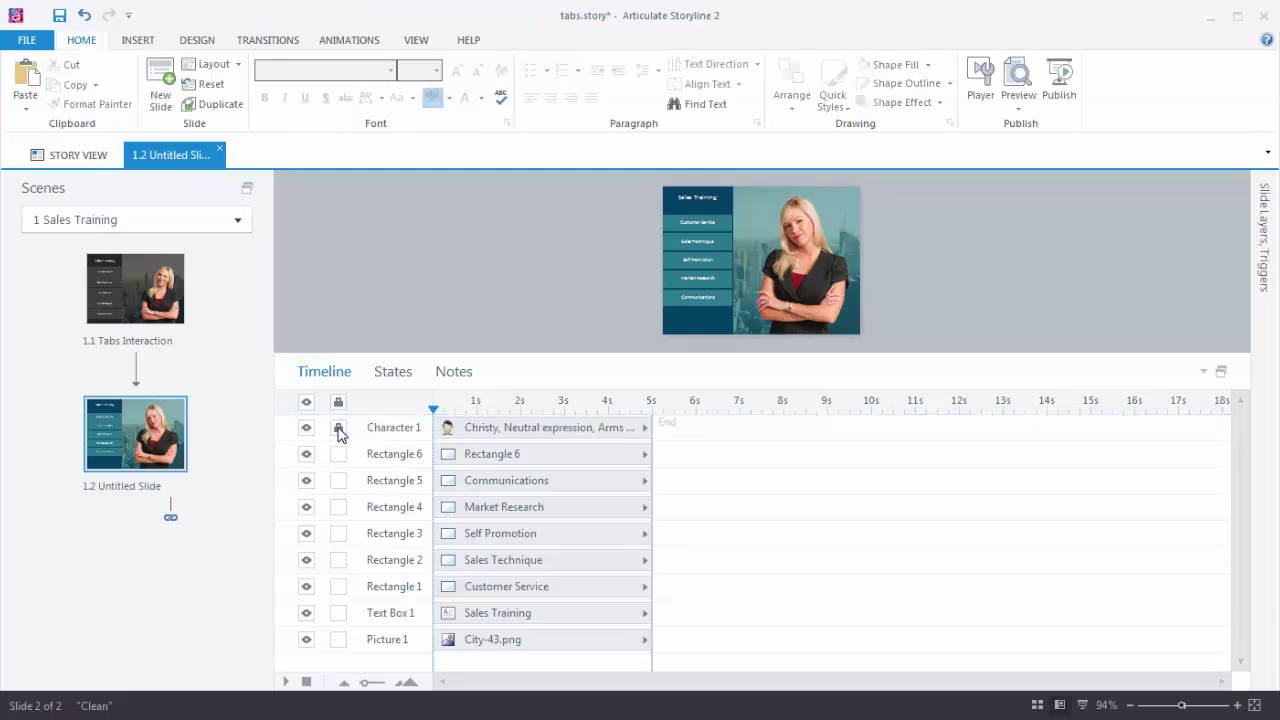
click(339, 431)
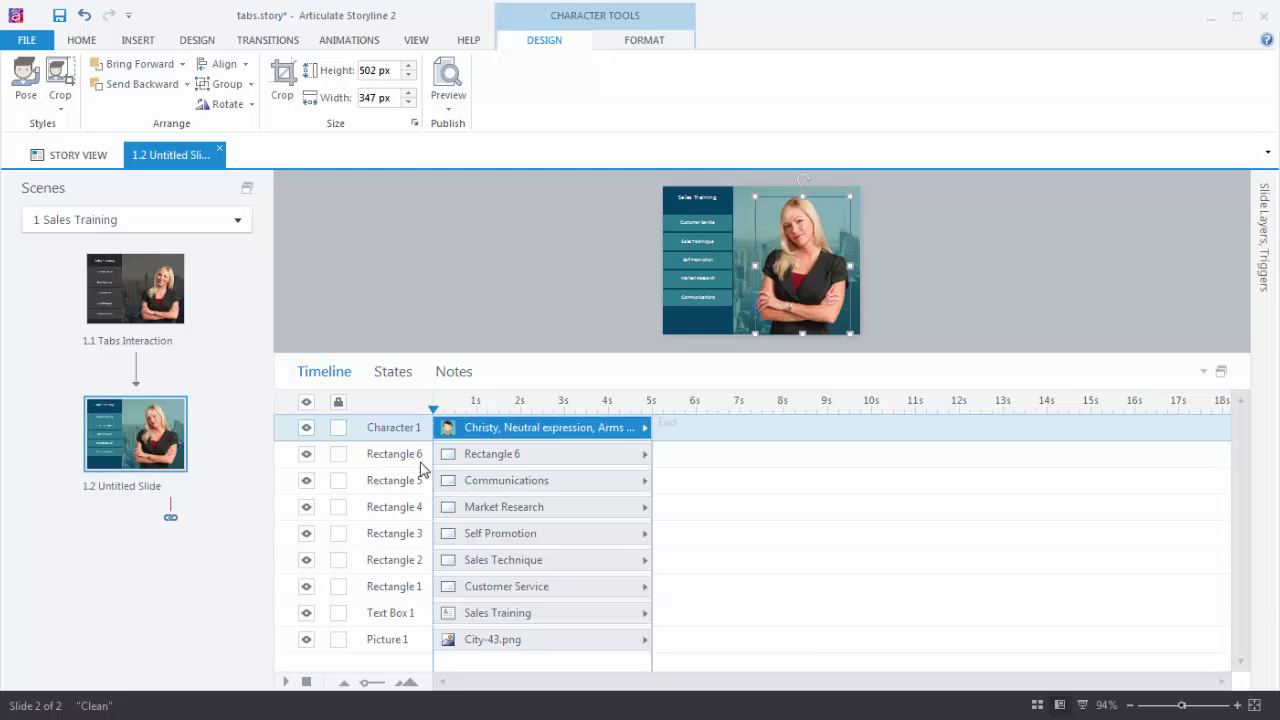
Step: Rename Rectangle 6, the overlay on the city picture, to "BG trans" and the Communications rectangle to "Tab5" on the timeline
click(412, 456)
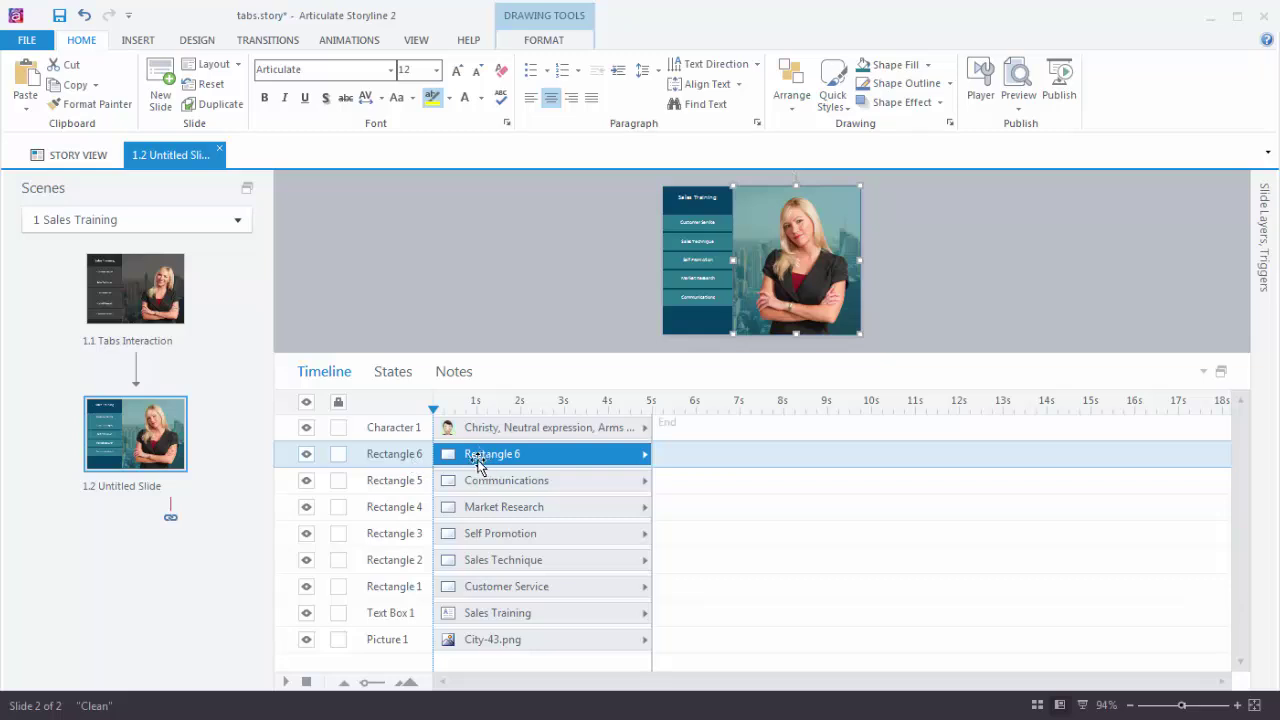
double_click(411, 456)
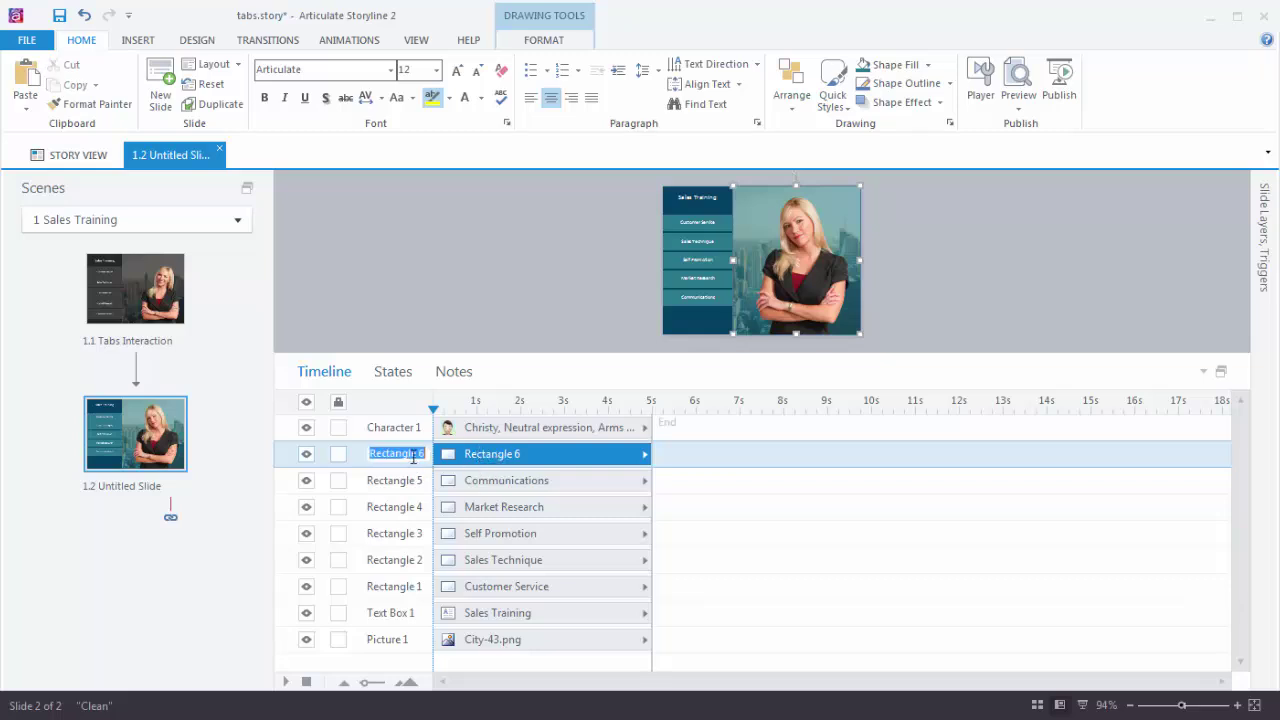
text(BG trans)
click(408, 487)
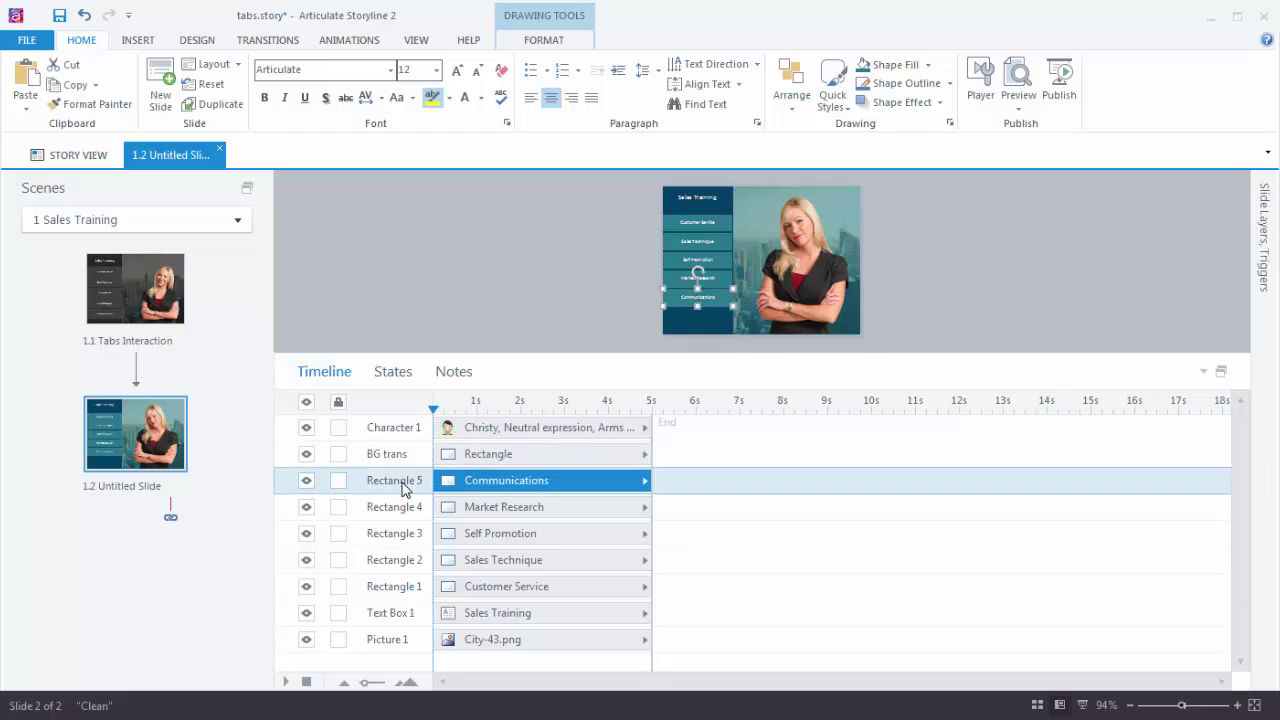
double_click(405, 484)
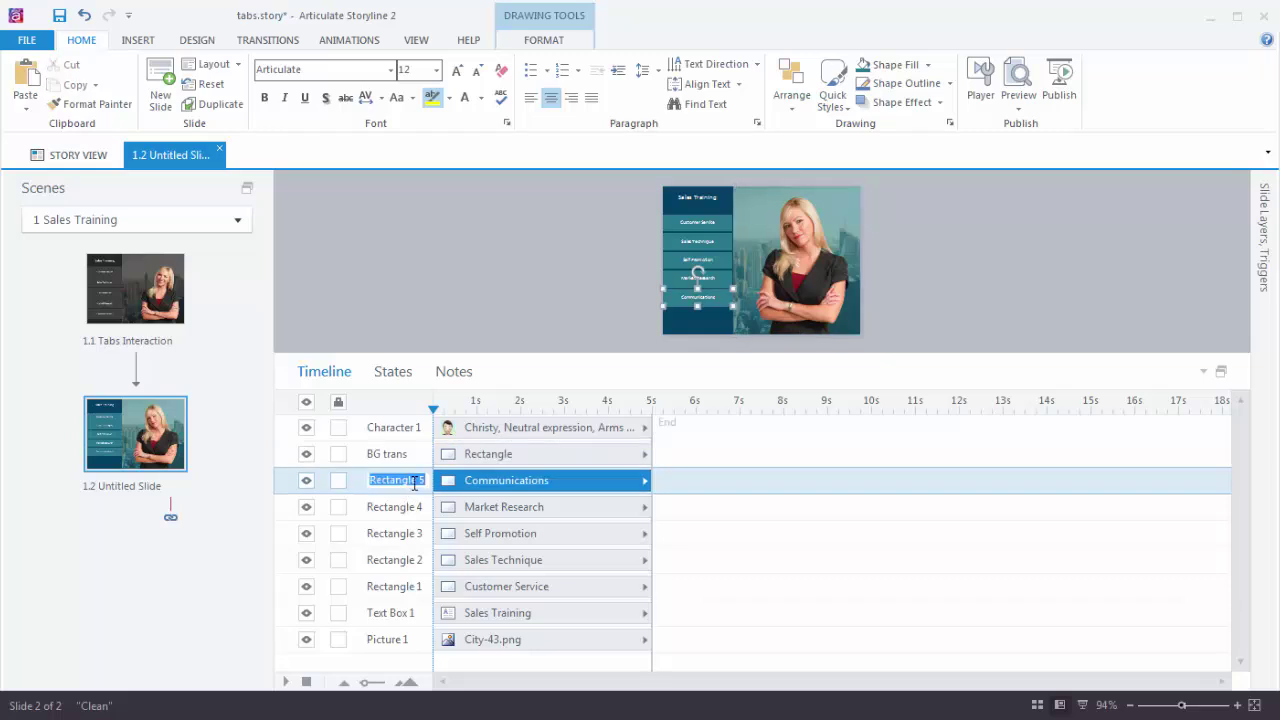
text(Tab5)
Step: Rename the City-43.png picture to "BG pic" on the timeline
click(412, 508)
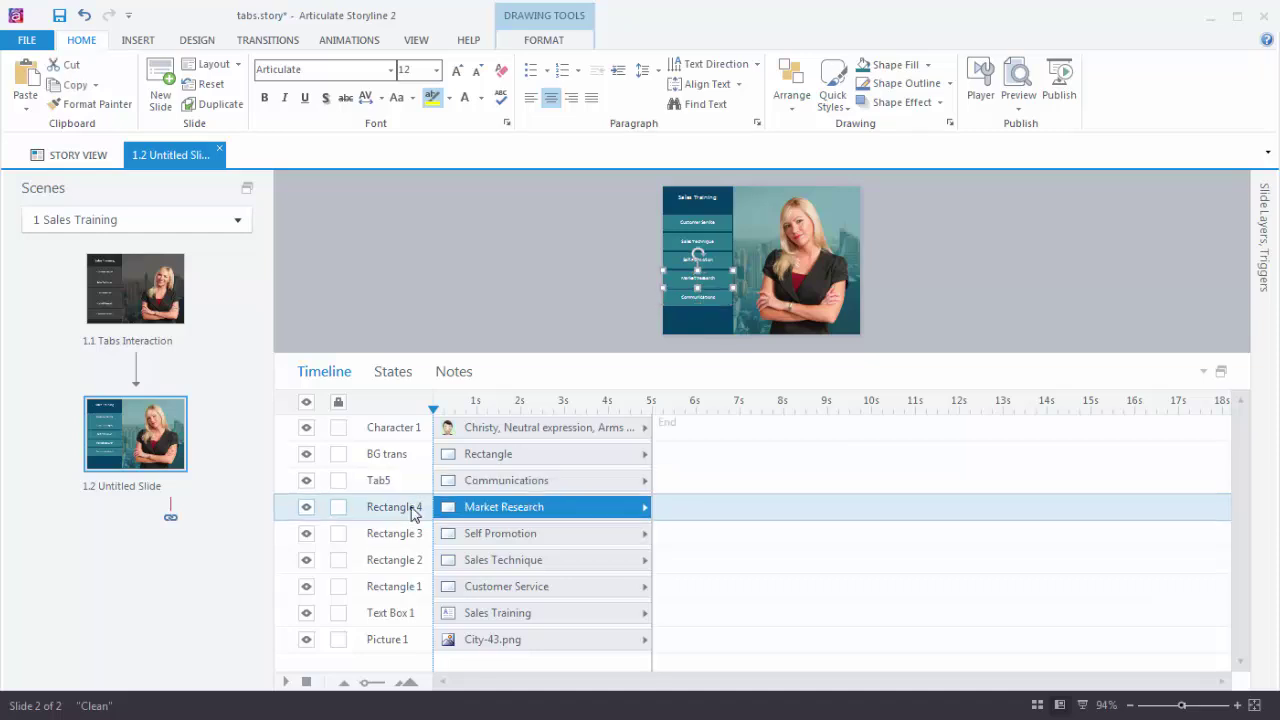
click(402, 640)
click(412, 639)
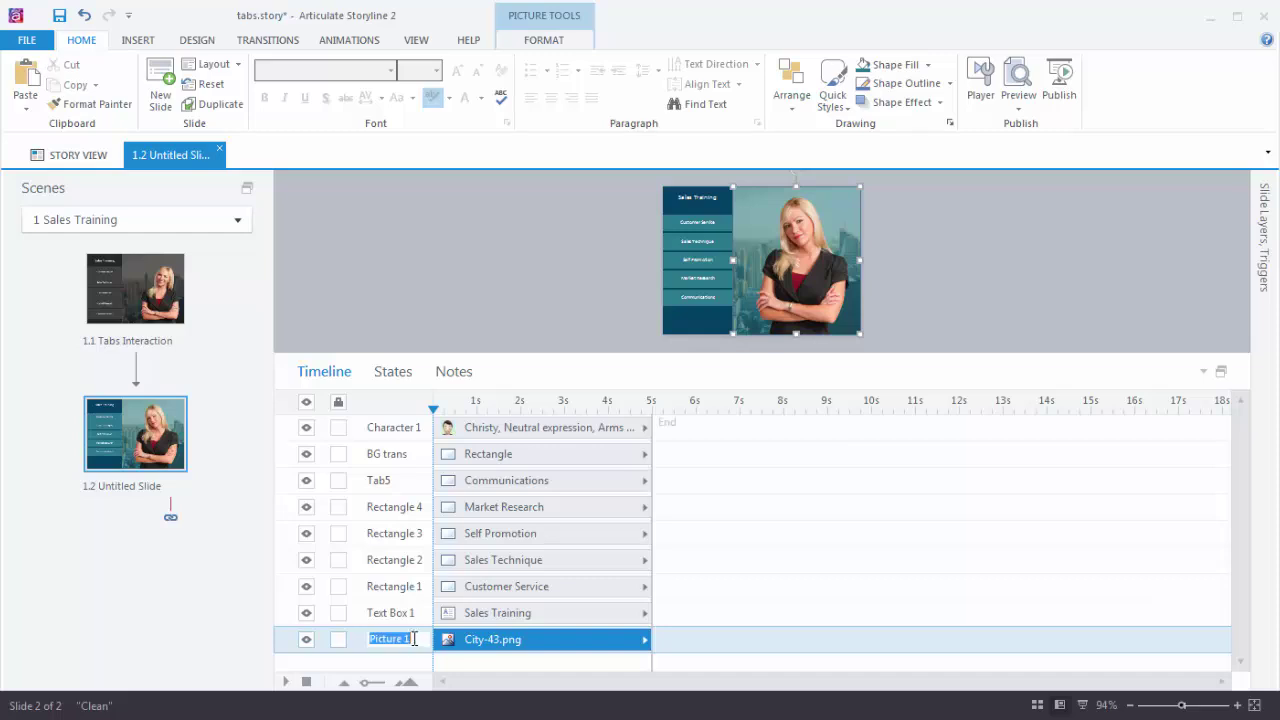
text(BG pic)
Step: Move BG trans down the timeline's stacking order to sit directly above BG pic, and deselect it
click(389, 456)
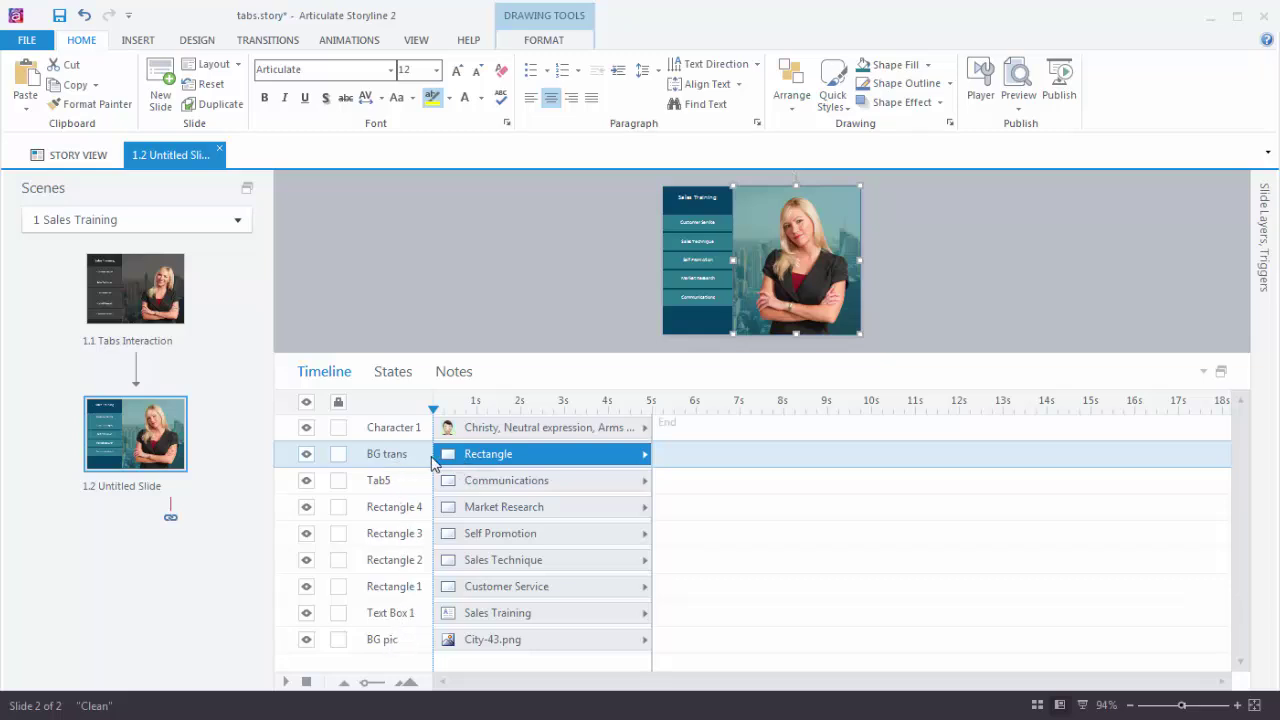
drag(448, 459, 452, 617)
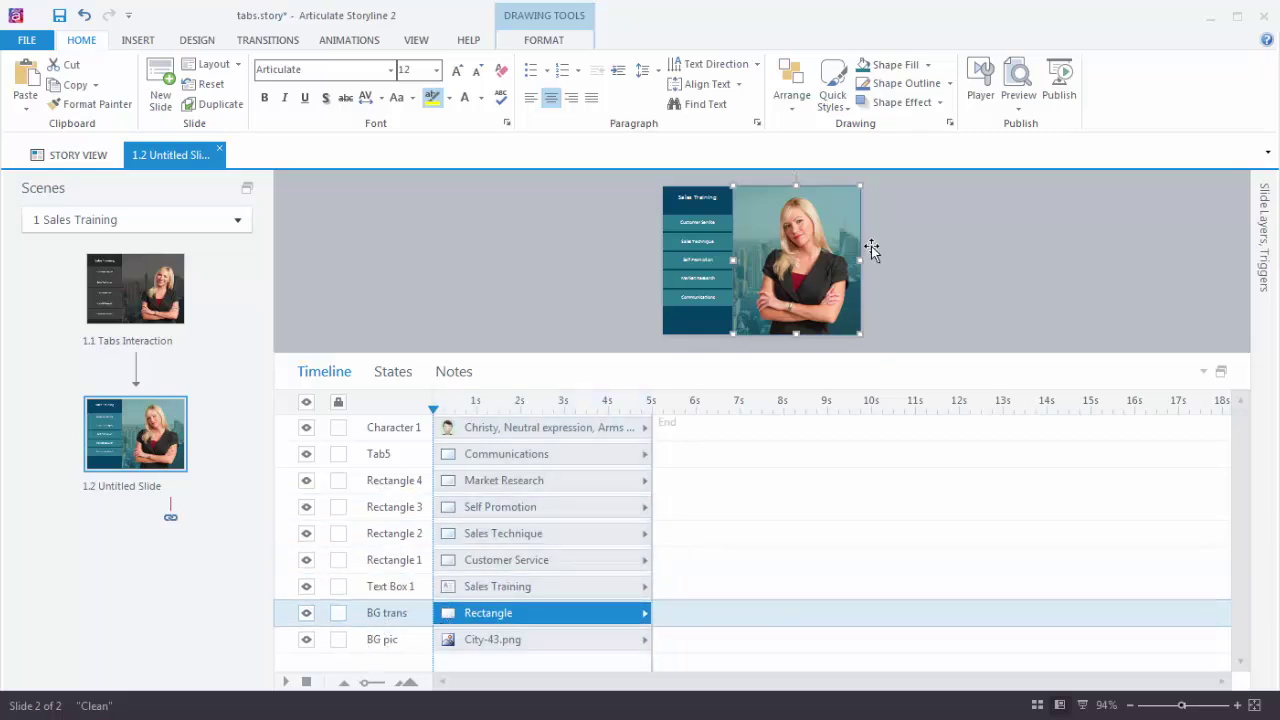
click(924, 258)
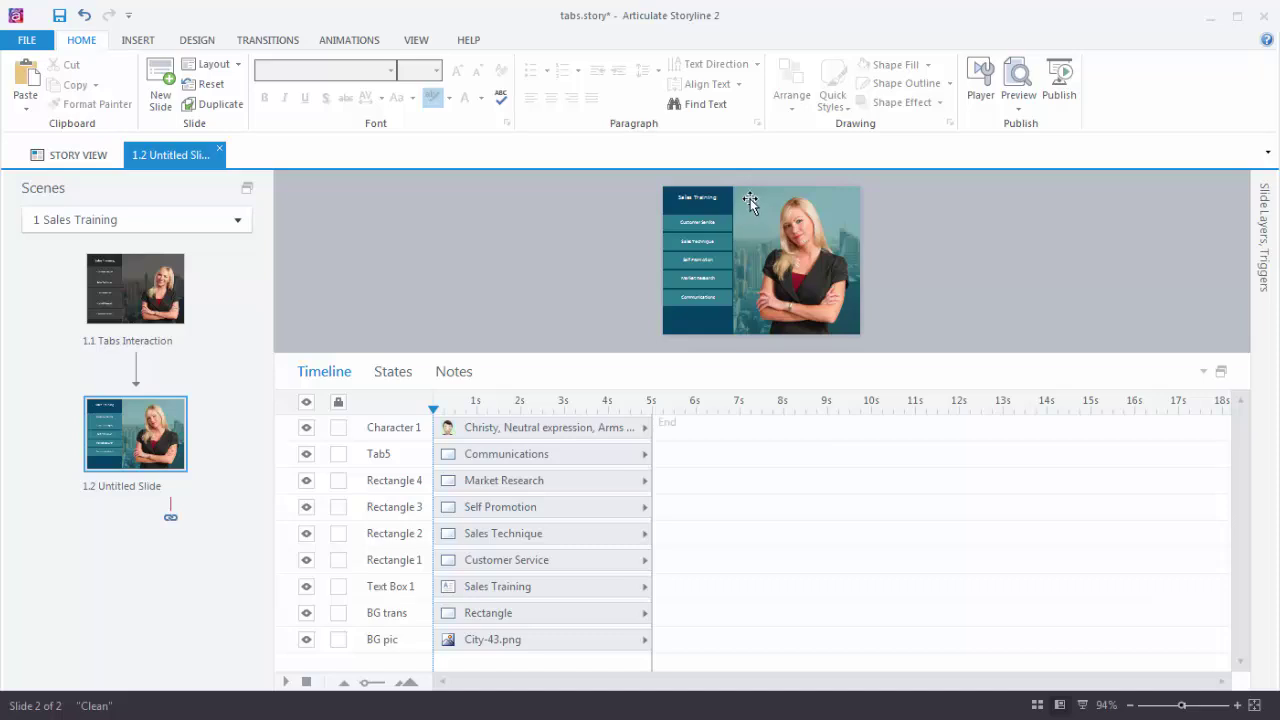
Step: Try moving the Christy character and the BG trans overlay off the slide, undoing each move
drag(753, 200, 887, 215)
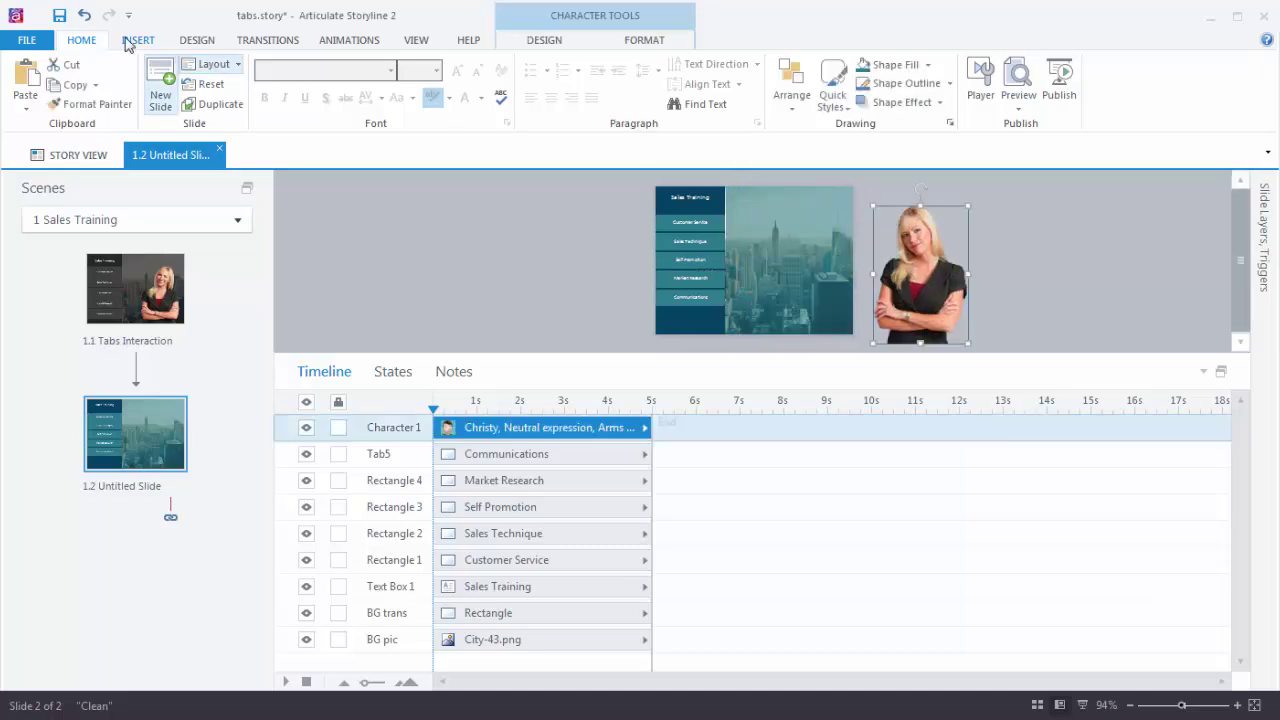
click(84, 15)
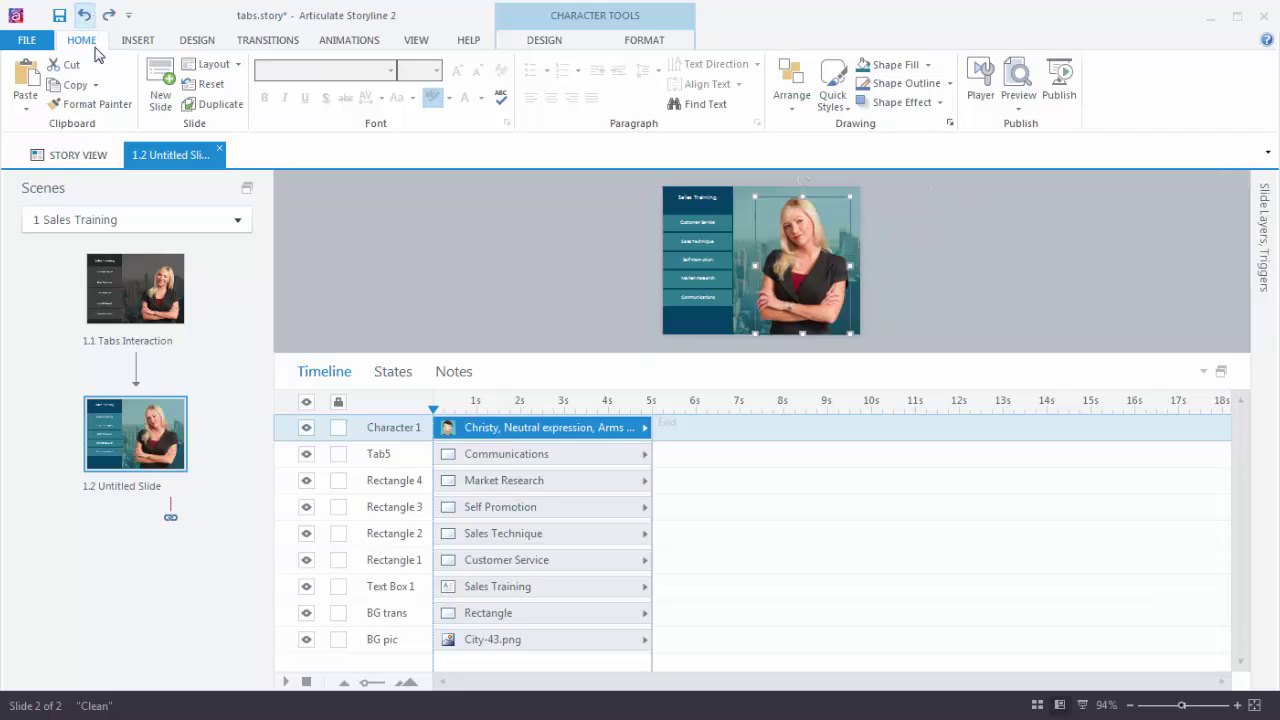
click(741, 205)
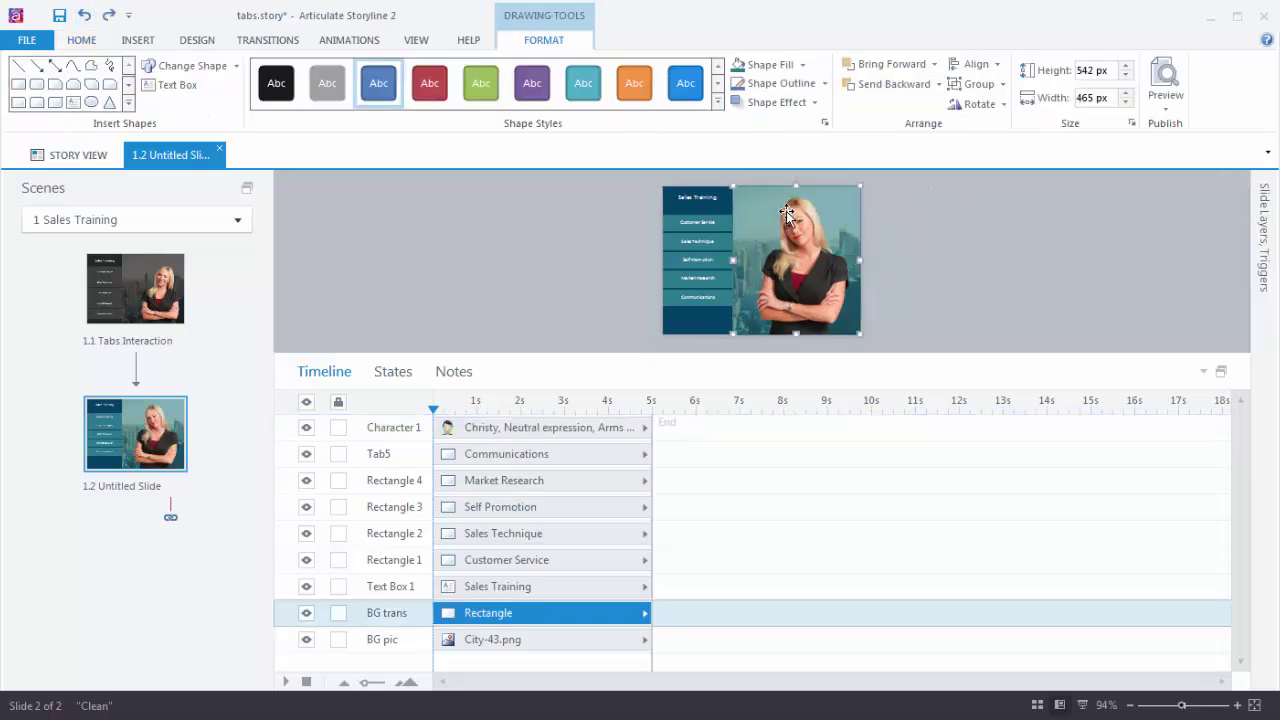
click(862, 230)
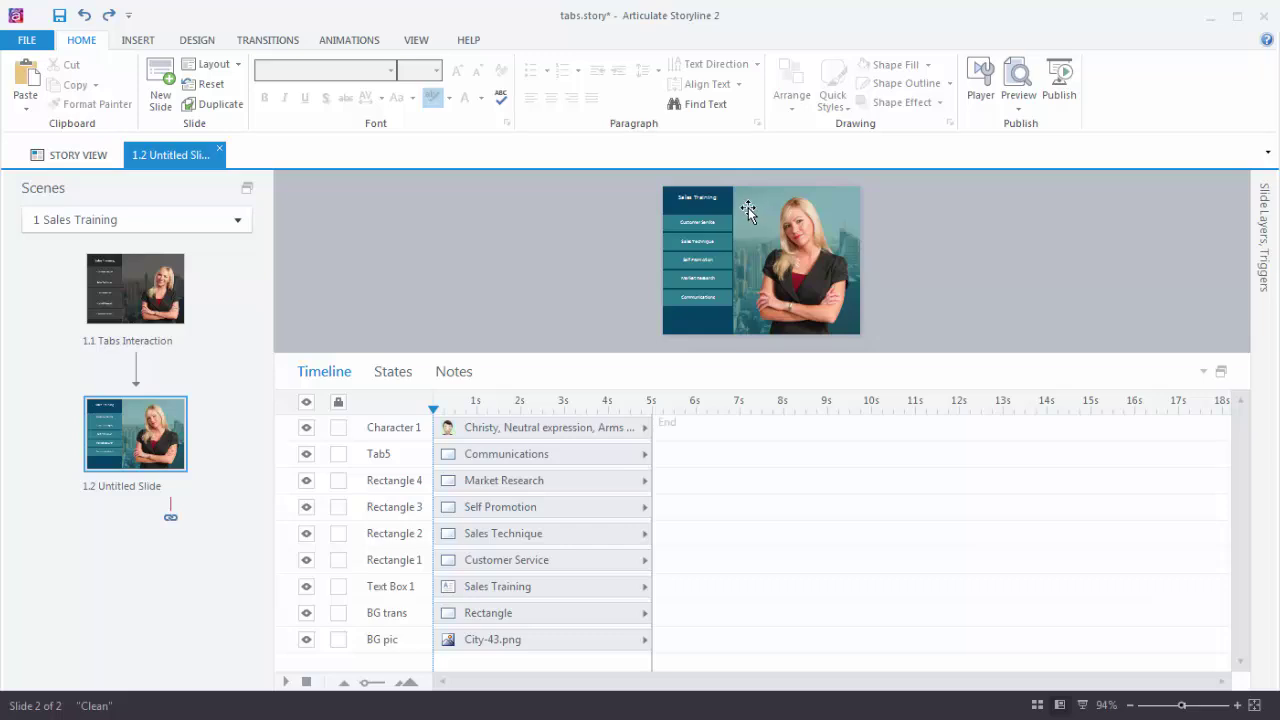
drag(748, 207, 921, 226)
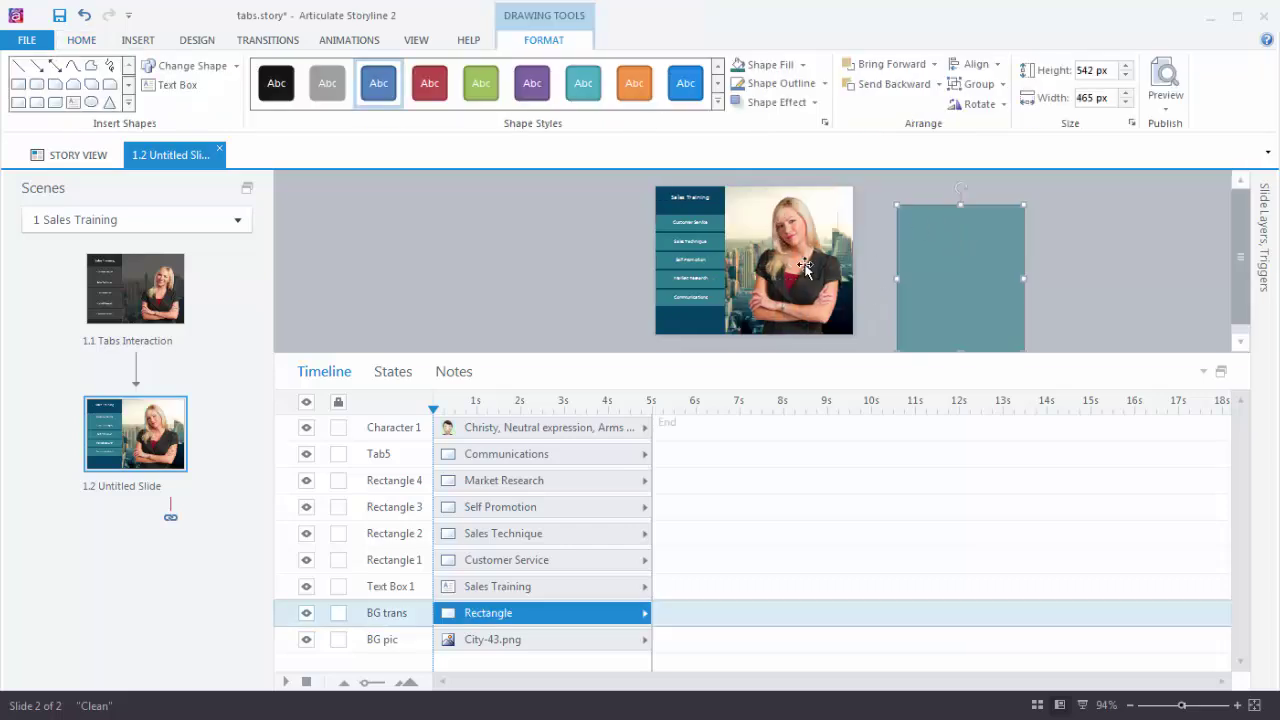
click(84, 15)
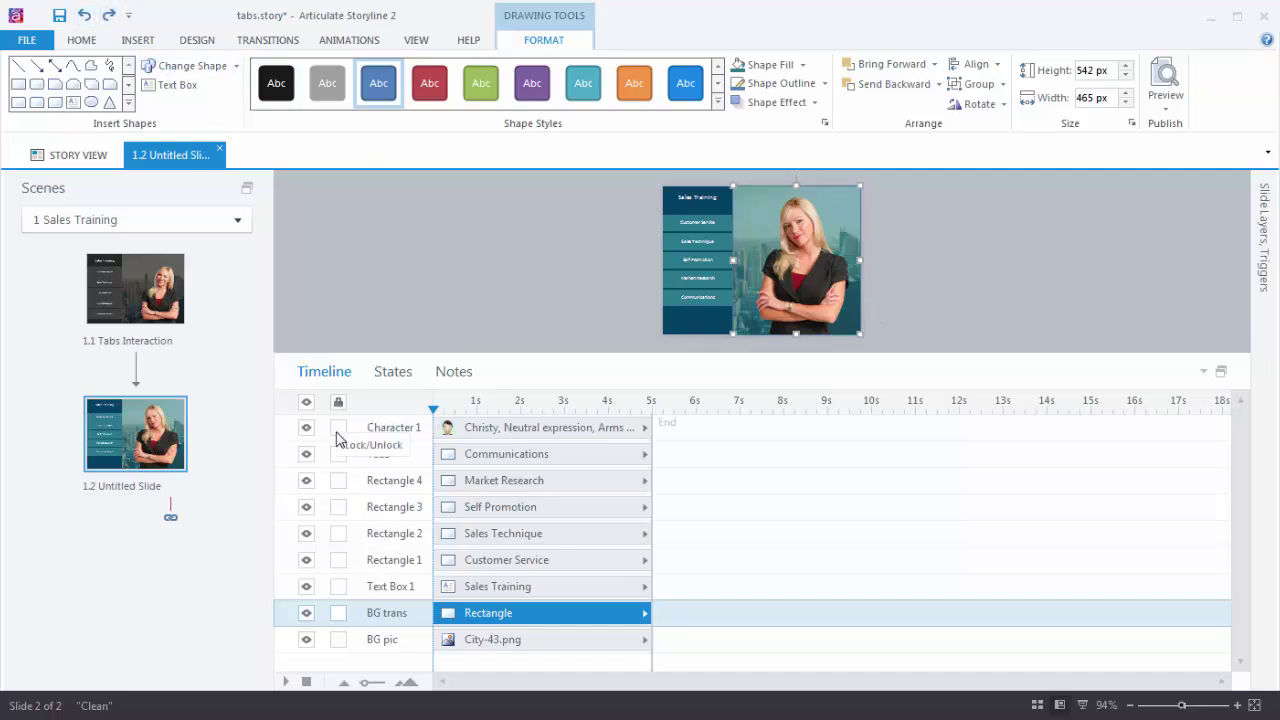
Step: Lock BG trans and BG pic on the timeline, try moving the Christy character on its own, and undo the move
click(339, 613)
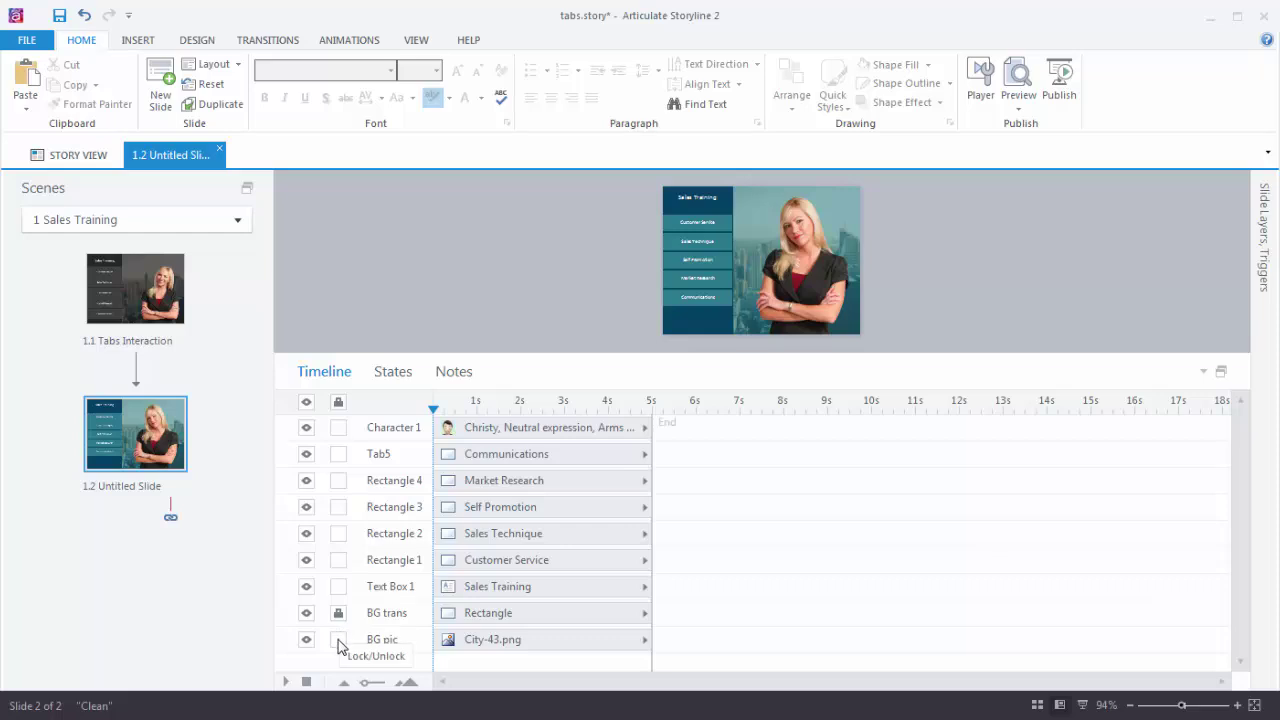
click(339, 639)
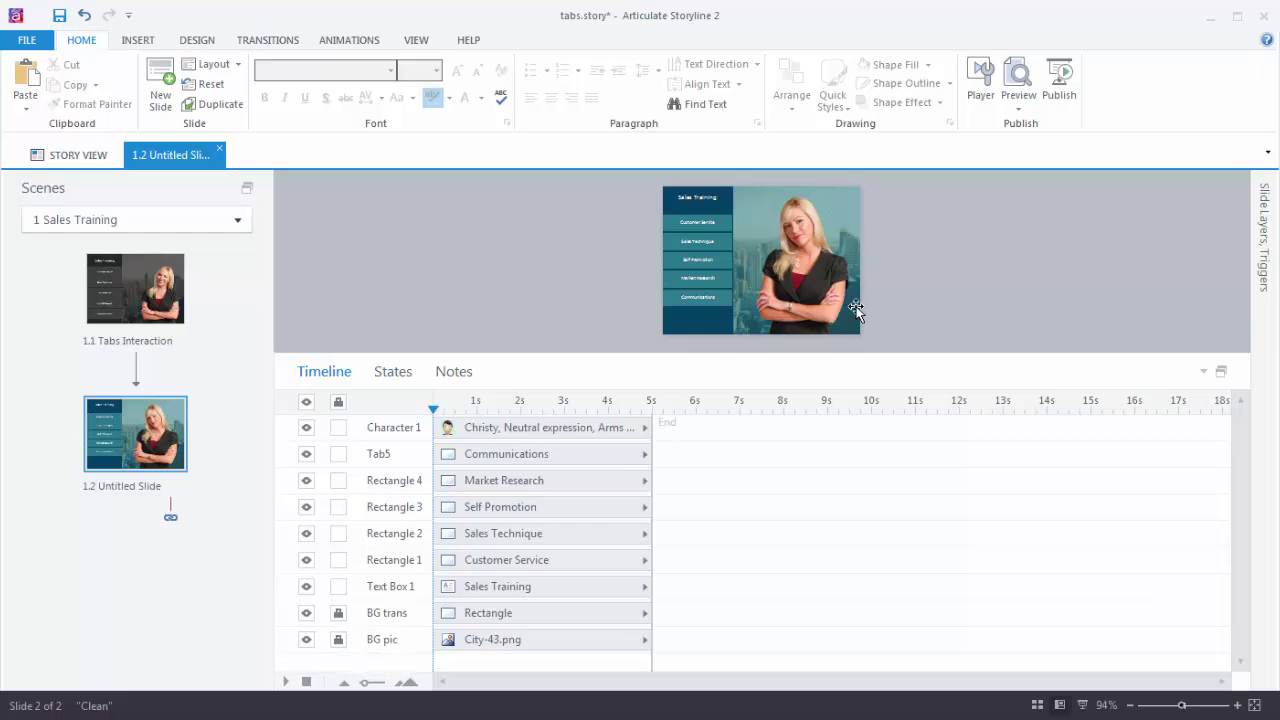
drag(834, 210, 907, 224)
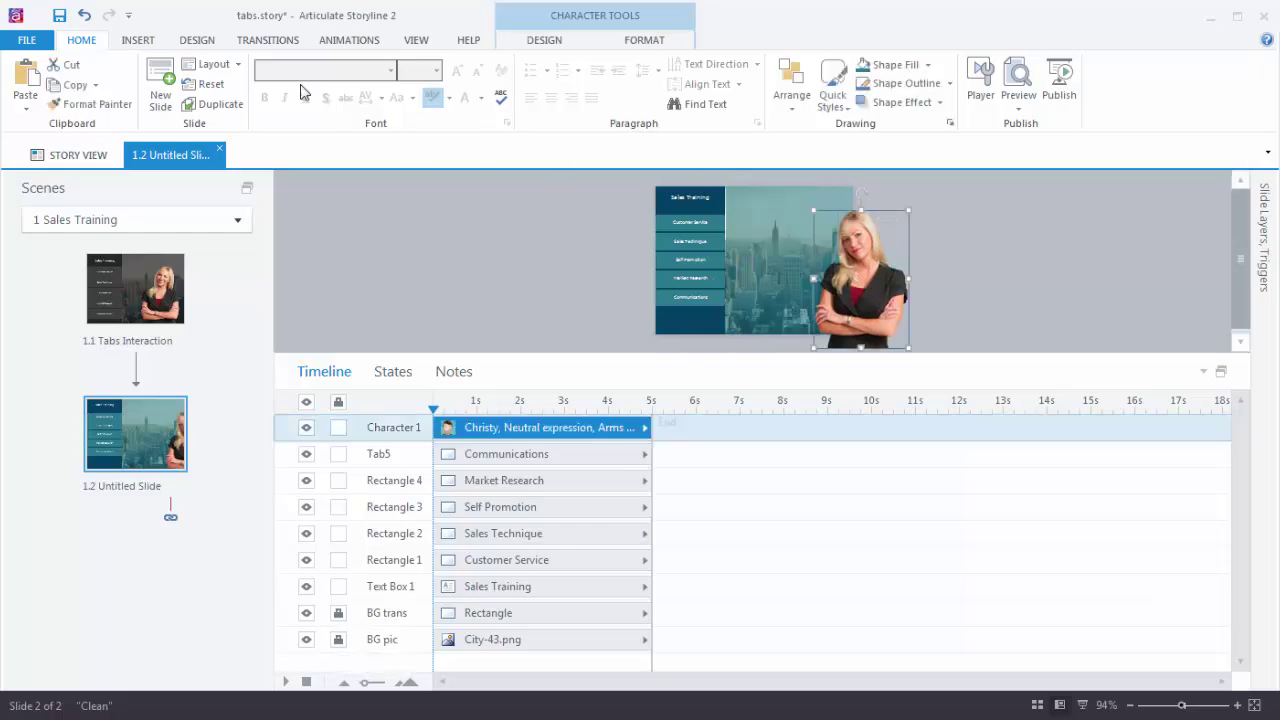
click(86, 17)
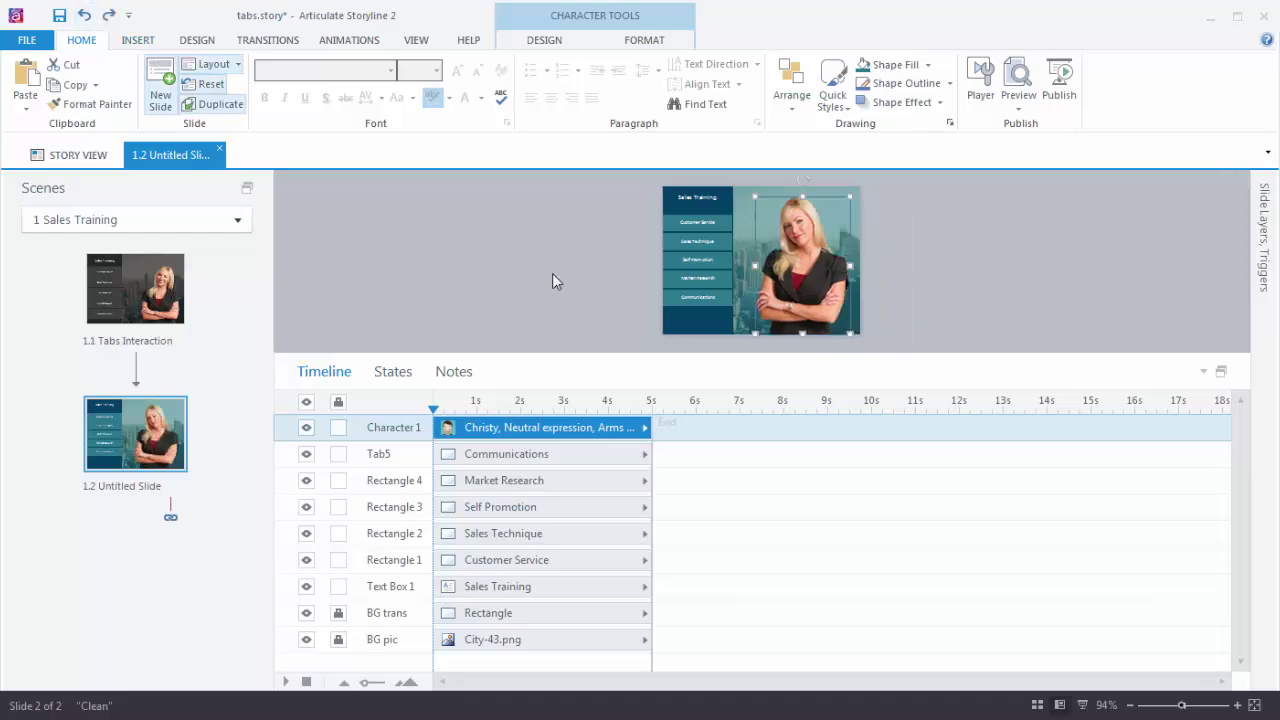
Step: Hide the Christy character from the timeline and show it again
click(338, 639)
click(306, 427)
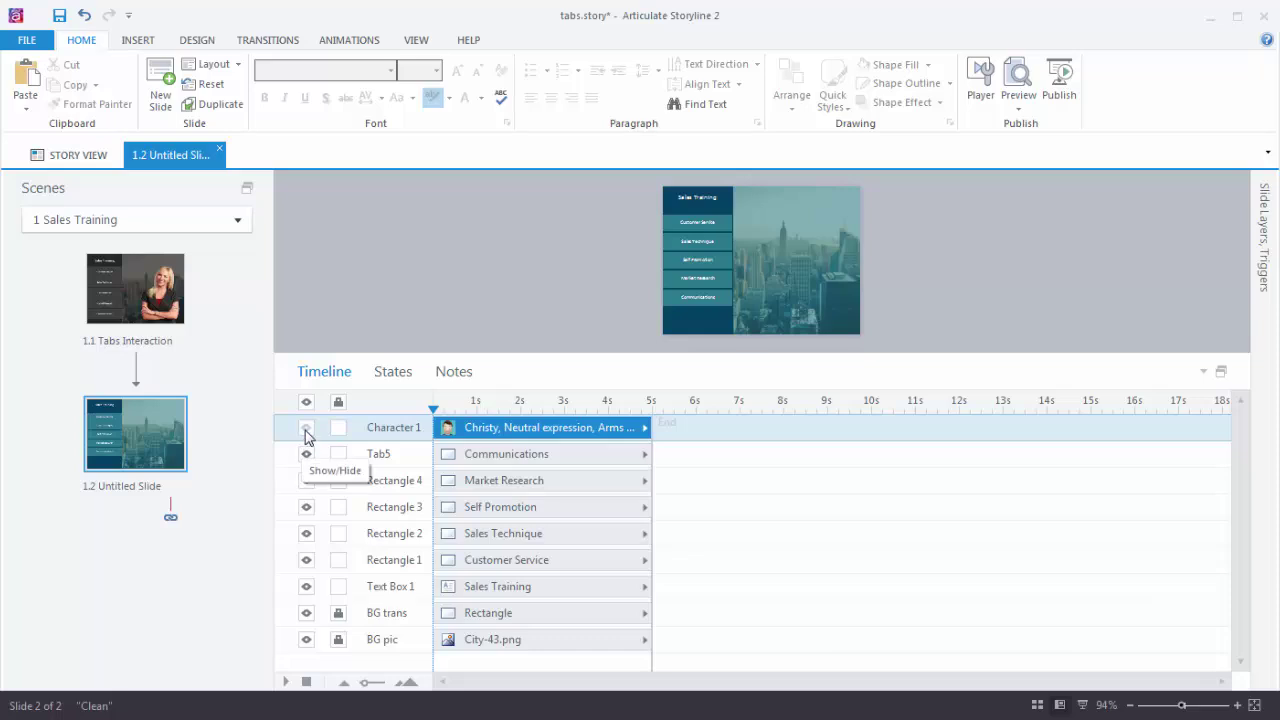
click(306, 428)
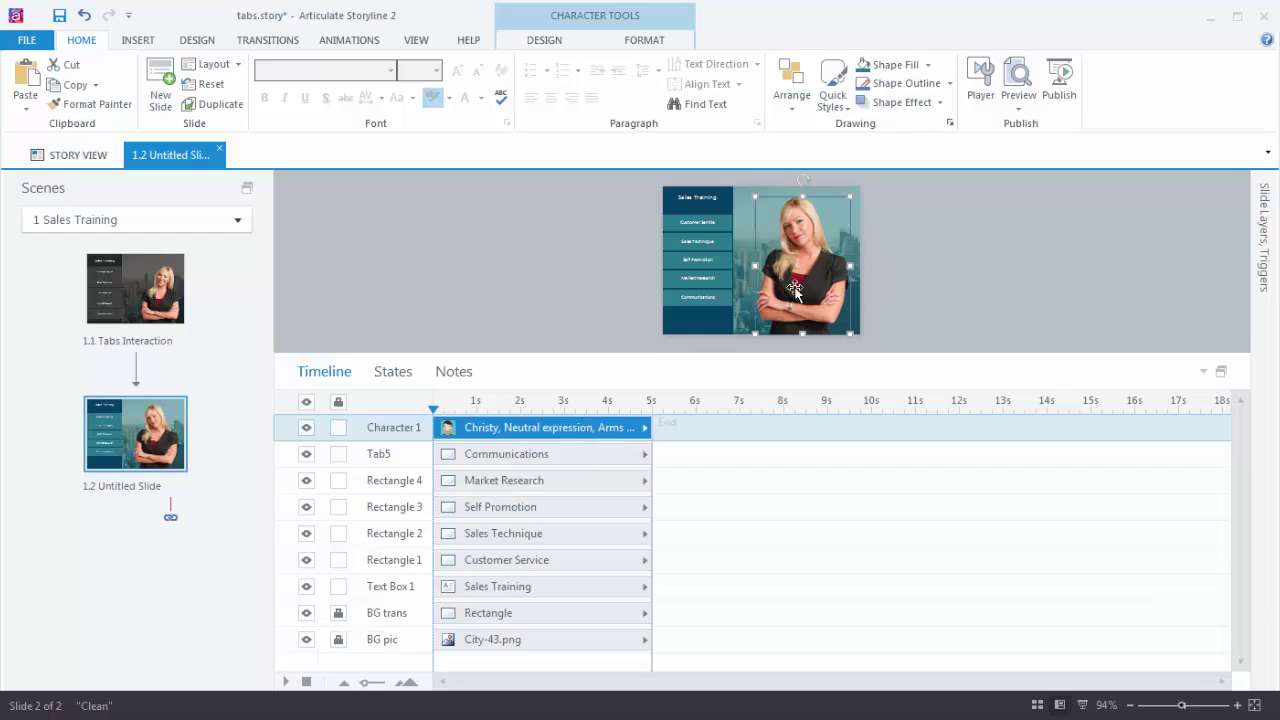
Step: Unlock BG trans and BG pic on the timeline, selecting each one in turn before clearing the selection
click(339, 613)
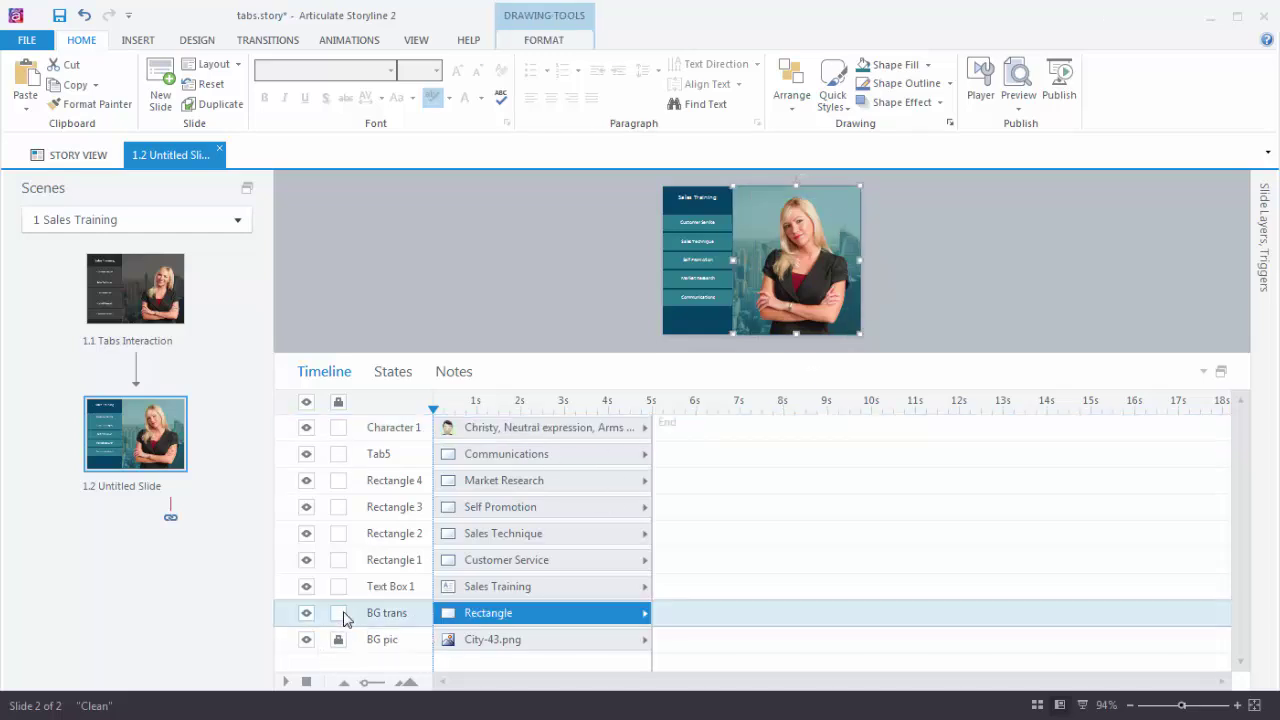
click(338, 640)
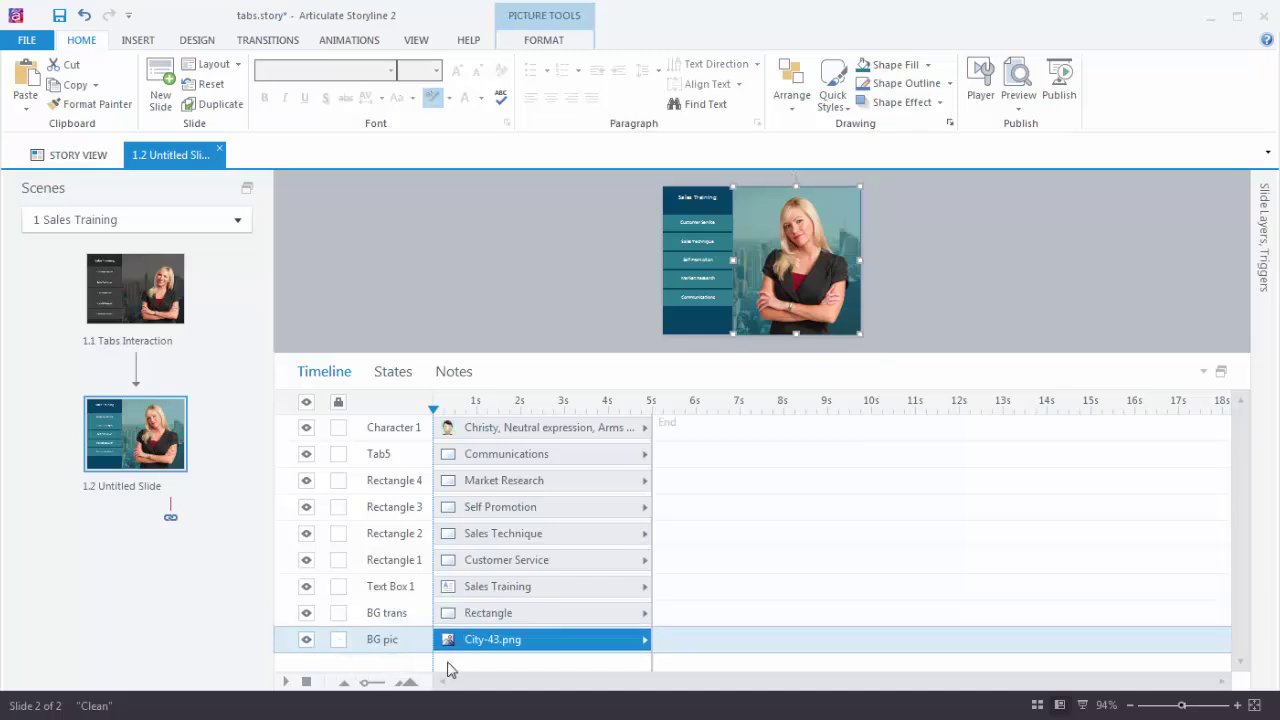
click(397, 616)
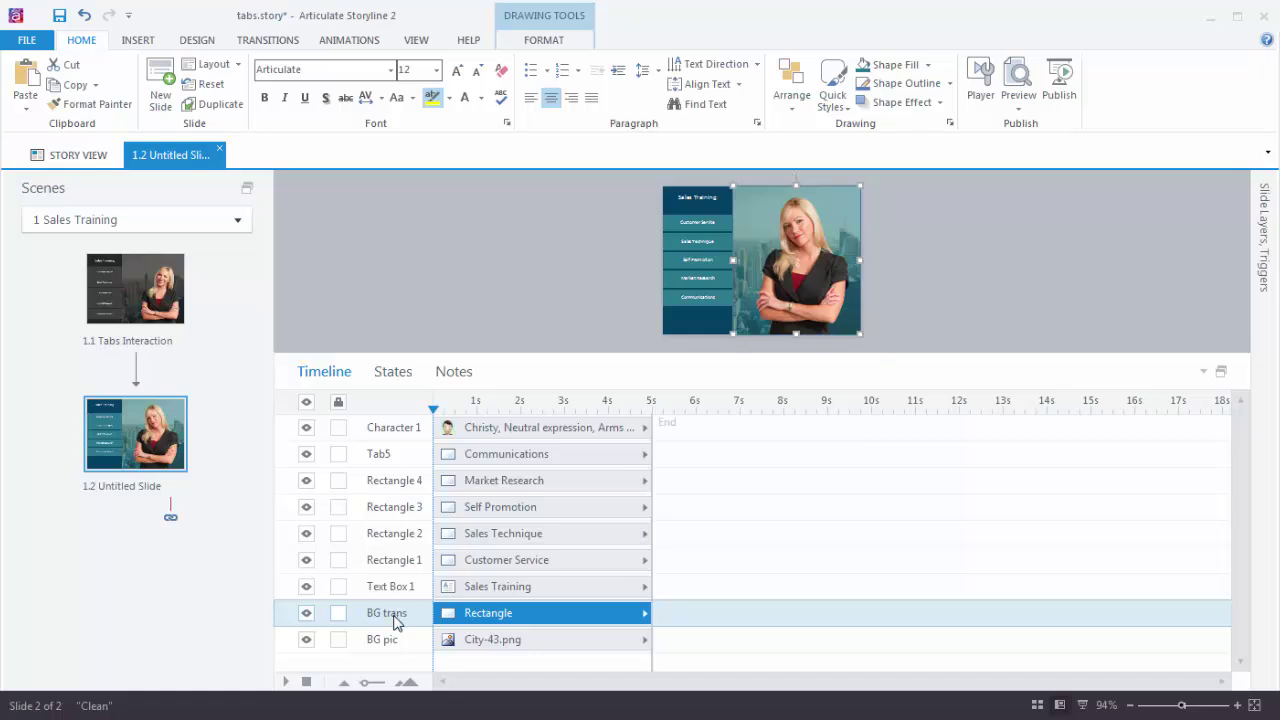
click(390, 648)
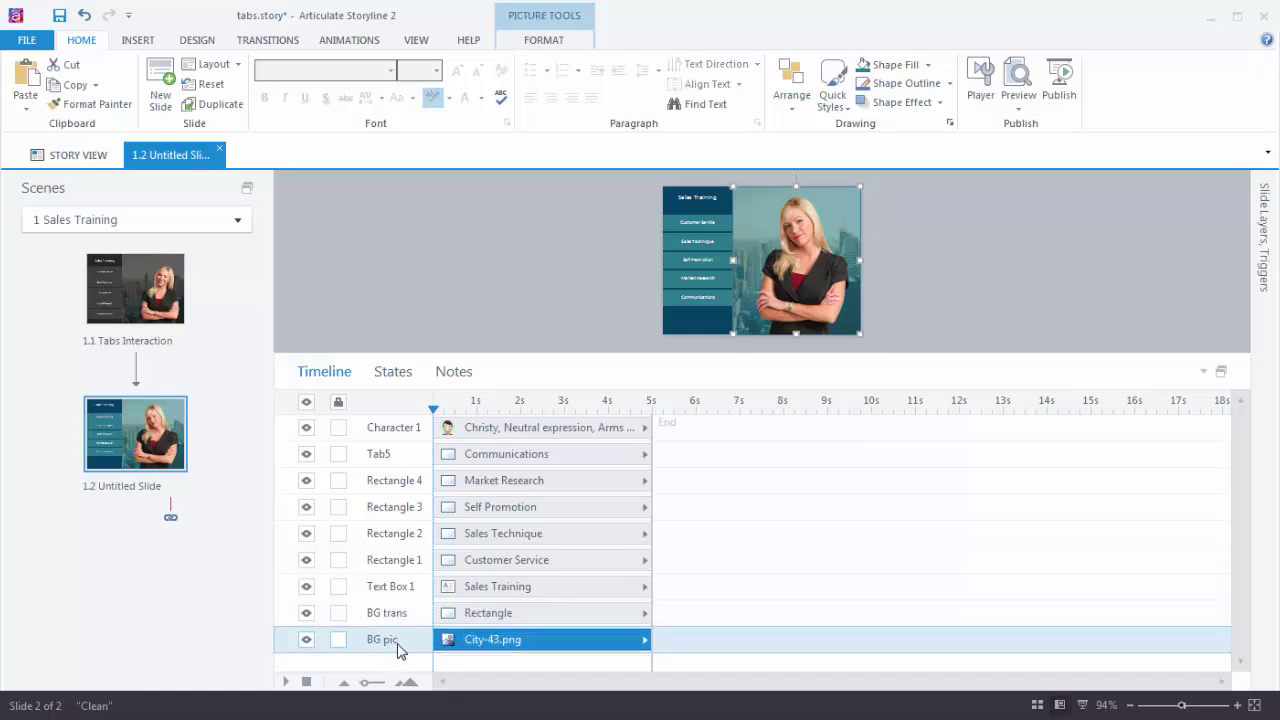
click(880, 317)
Step: Hide the Christy character and group the BG trans overlay with the BG pic picture
click(802, 256)
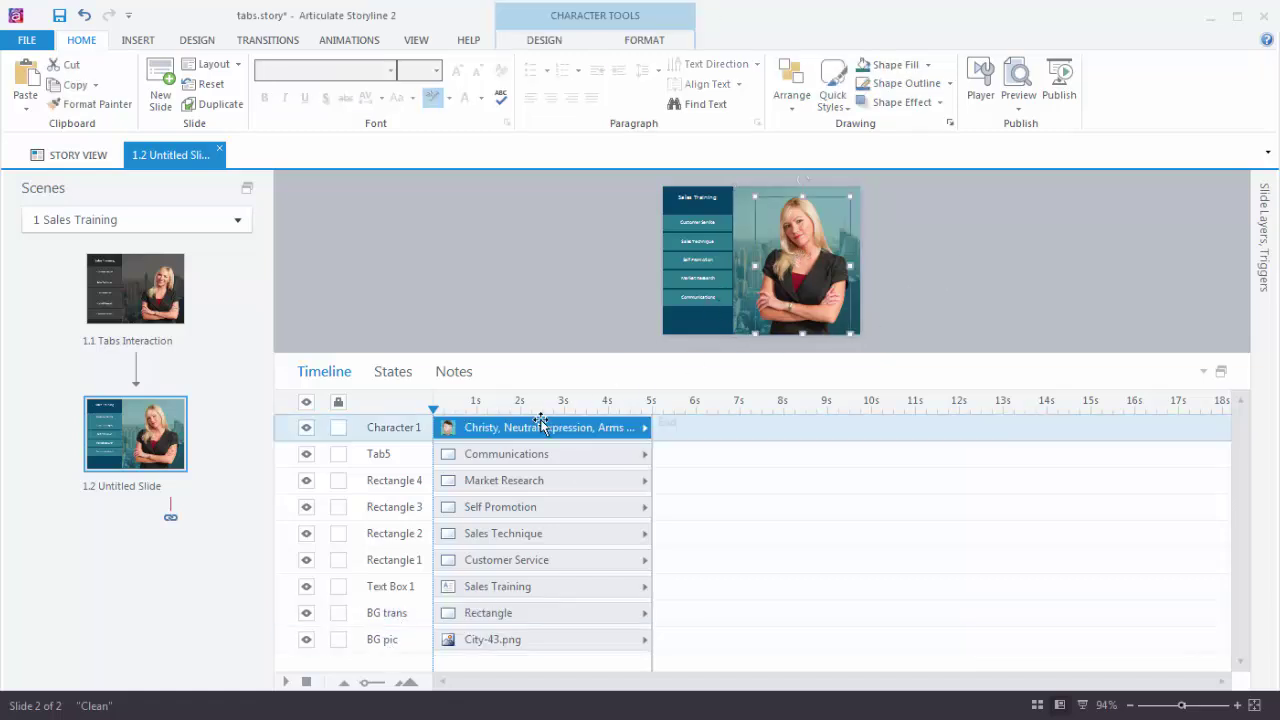
click(306, 427)
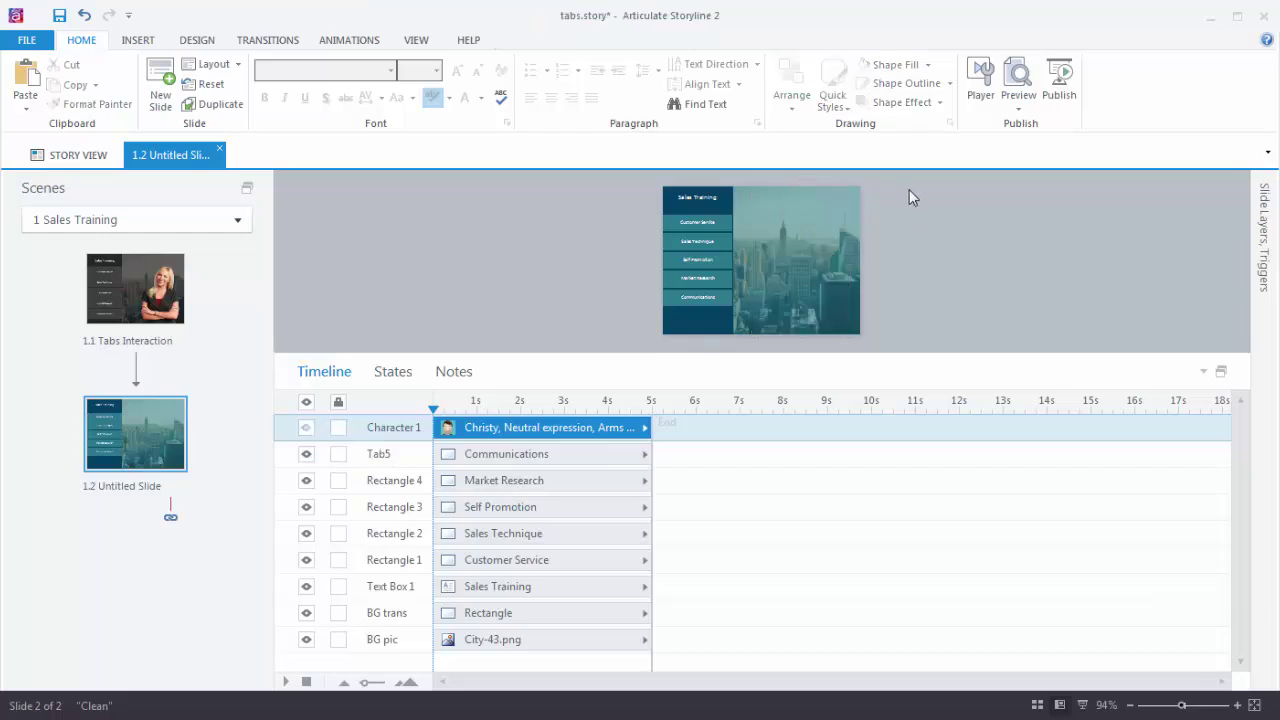
mouse_move(905, 186)
mouse_down()
mouse_move(760, 190)
mouse_move(714, 302)
mouse_move(723, 358)
mouse_up()
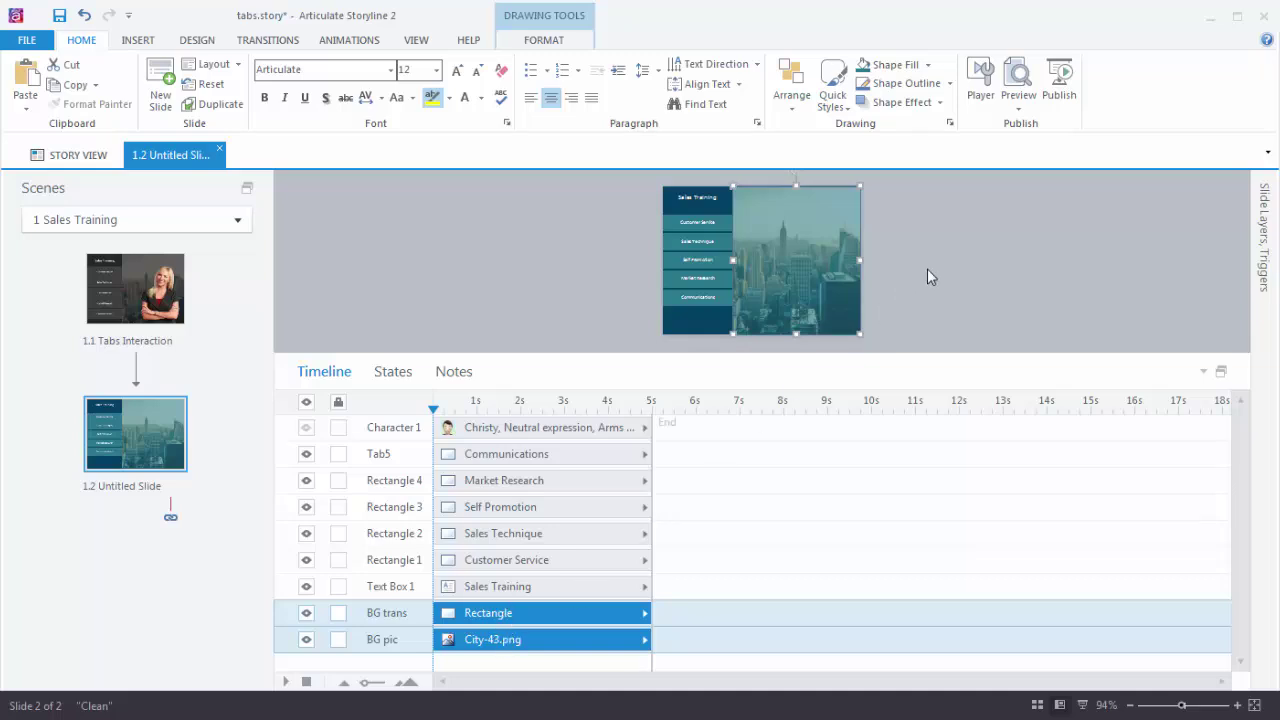
key(ctrl+g)
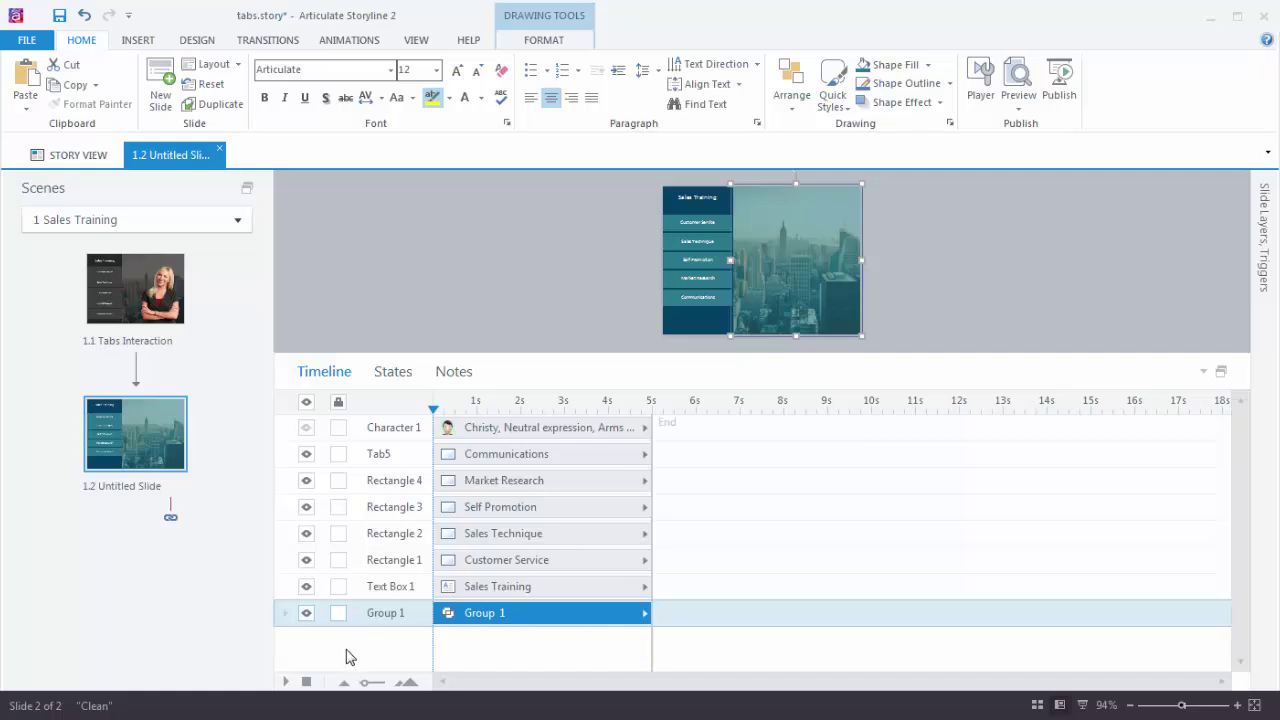
Step: Expand the background group on the timeline, examine its members individually, and collapse and deselect it
click(286, 613)
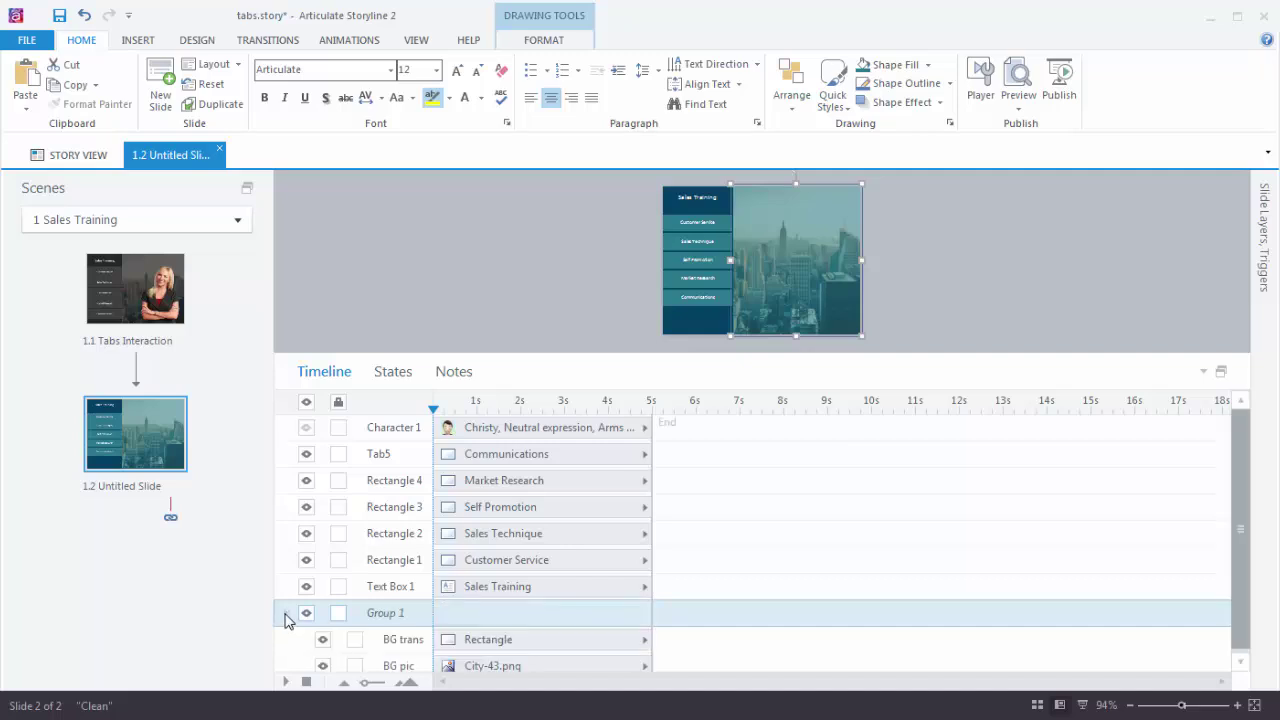
click(480, 644)
click(479, 664)
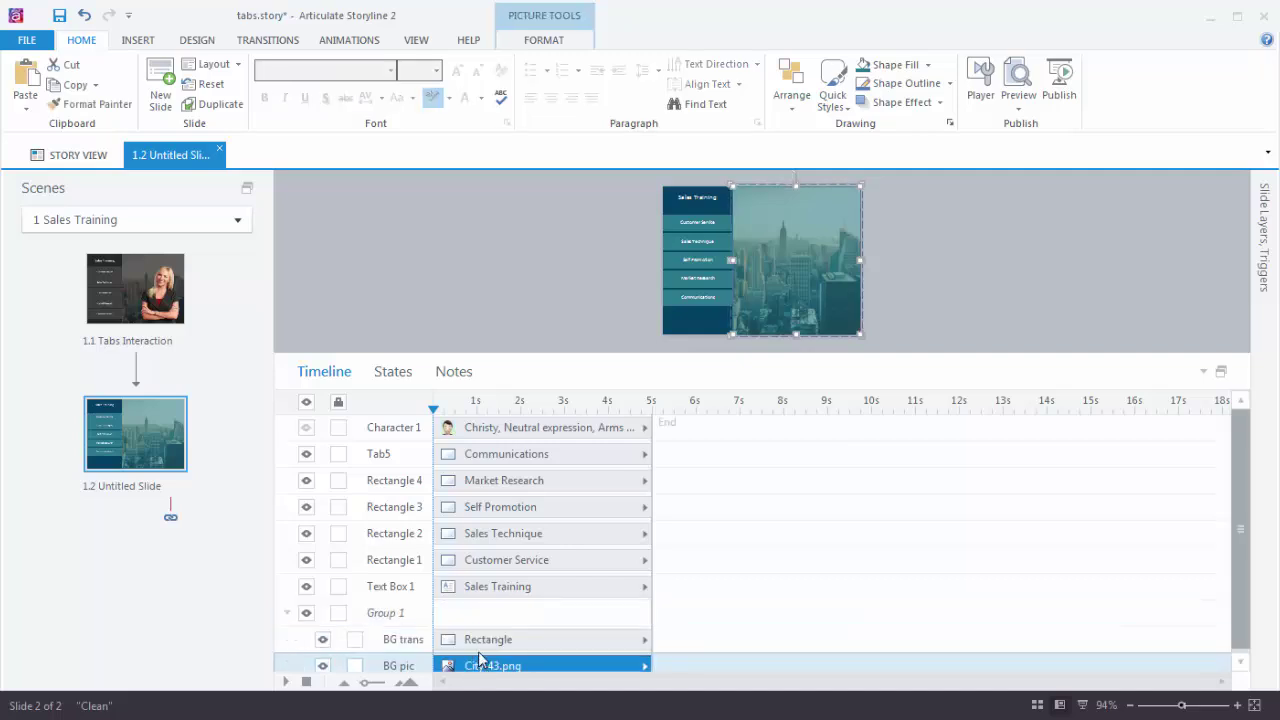
click(287, 614)
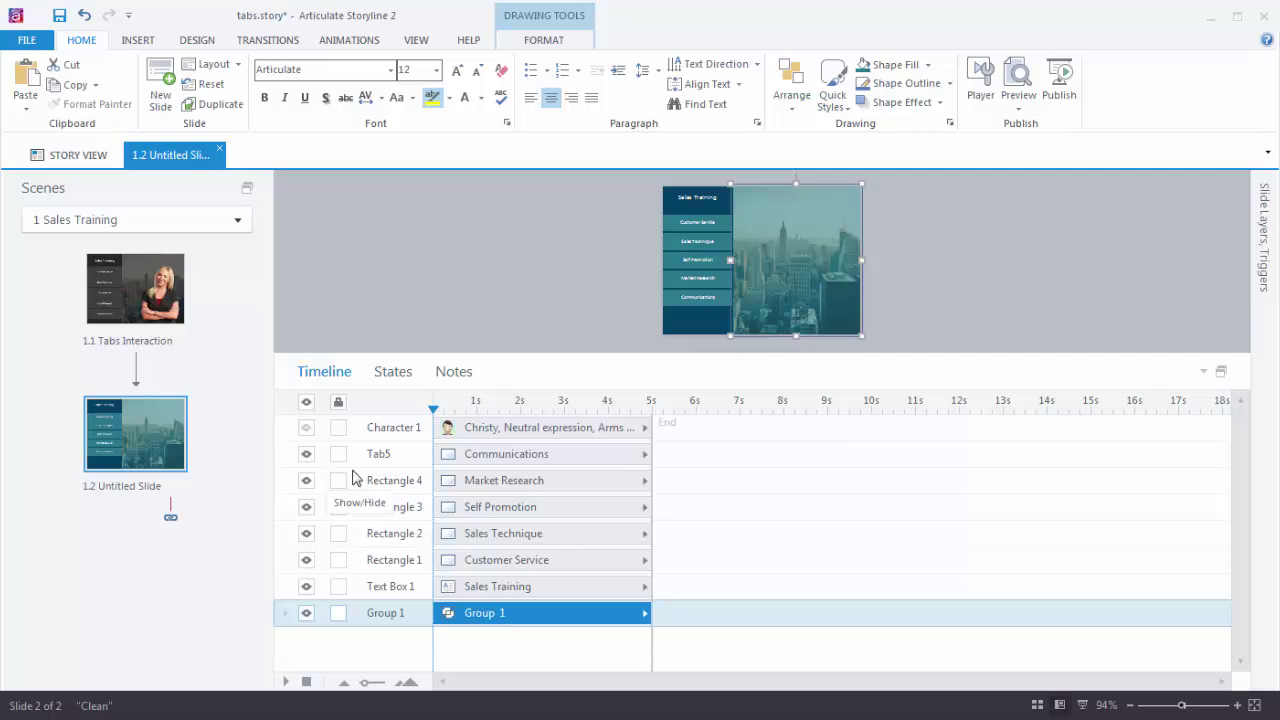
click(588, 264)
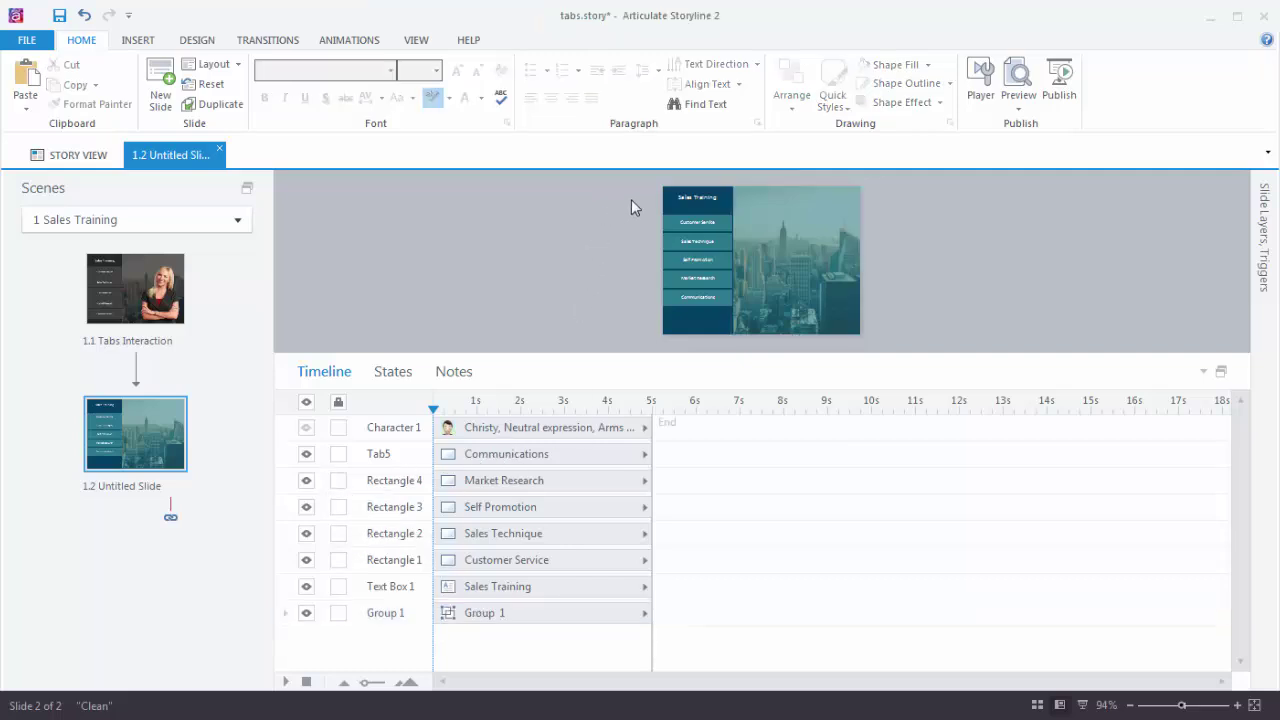
Step: Group the five tab rectangles, from Customer Service to Communications, and rename the group "Tabs" on the timeline
drag(602, 190, 746, 322)
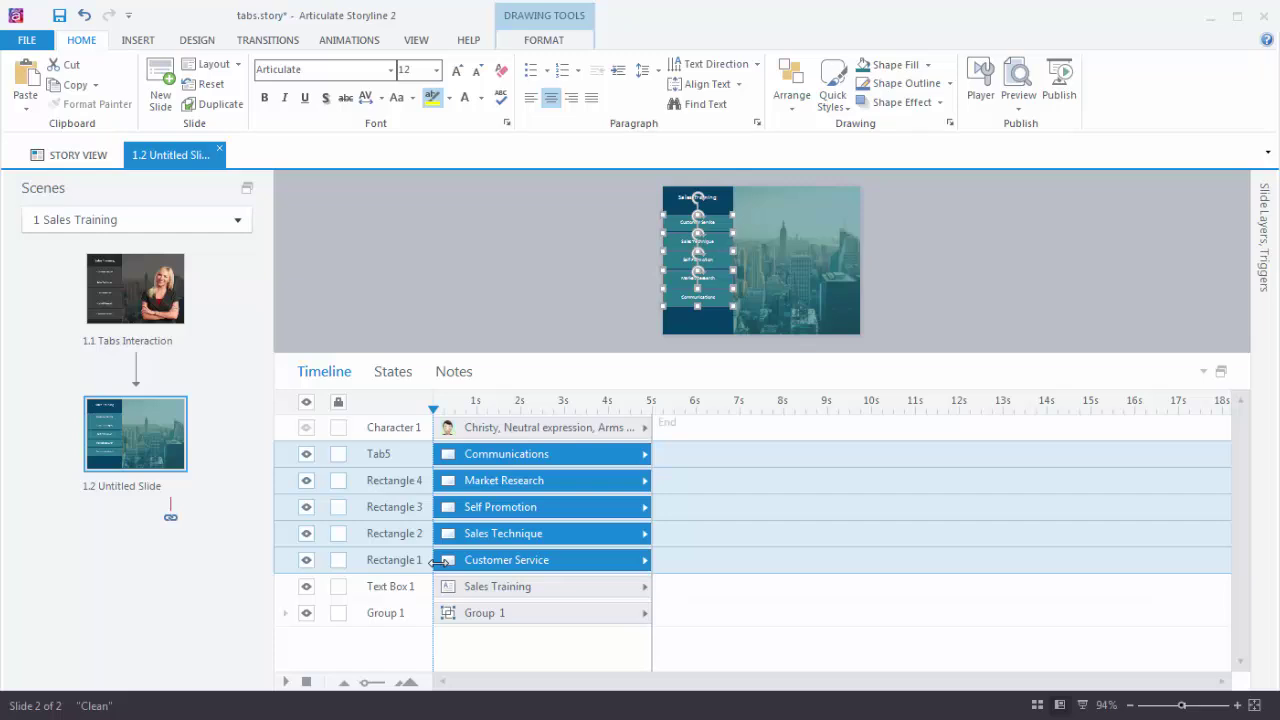
key(ctrl+g)
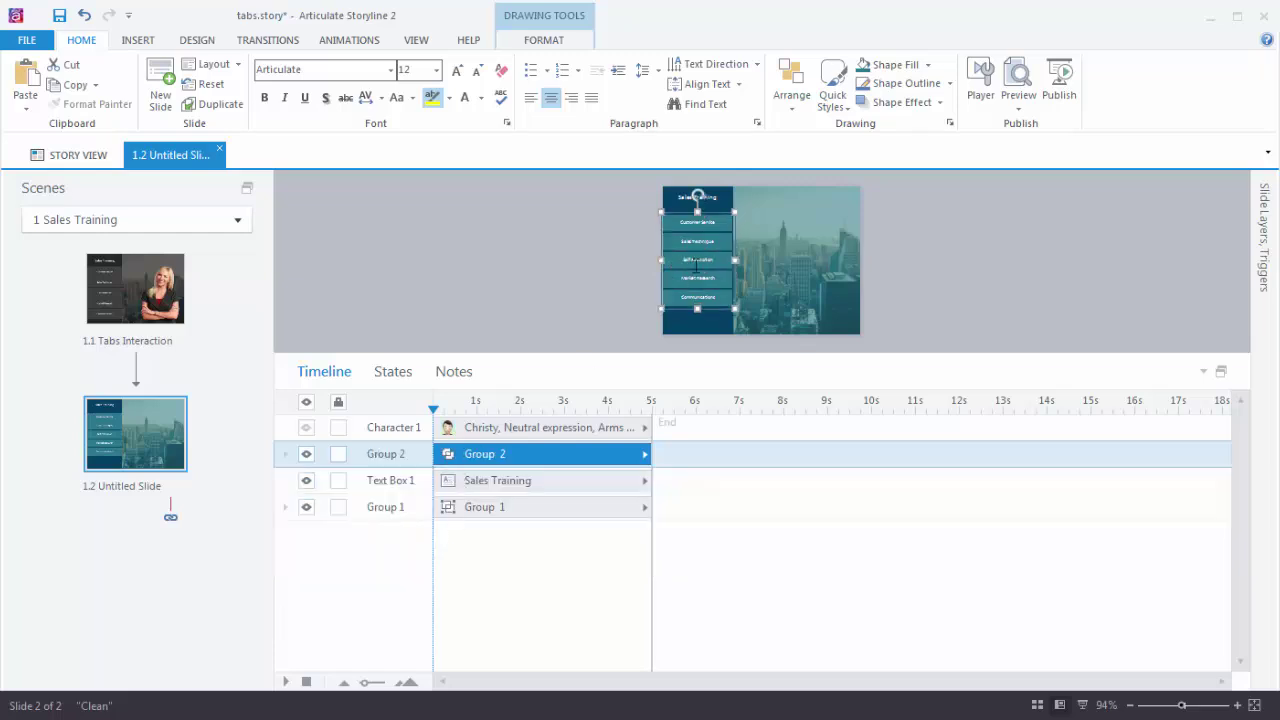
double_click(403, 455)
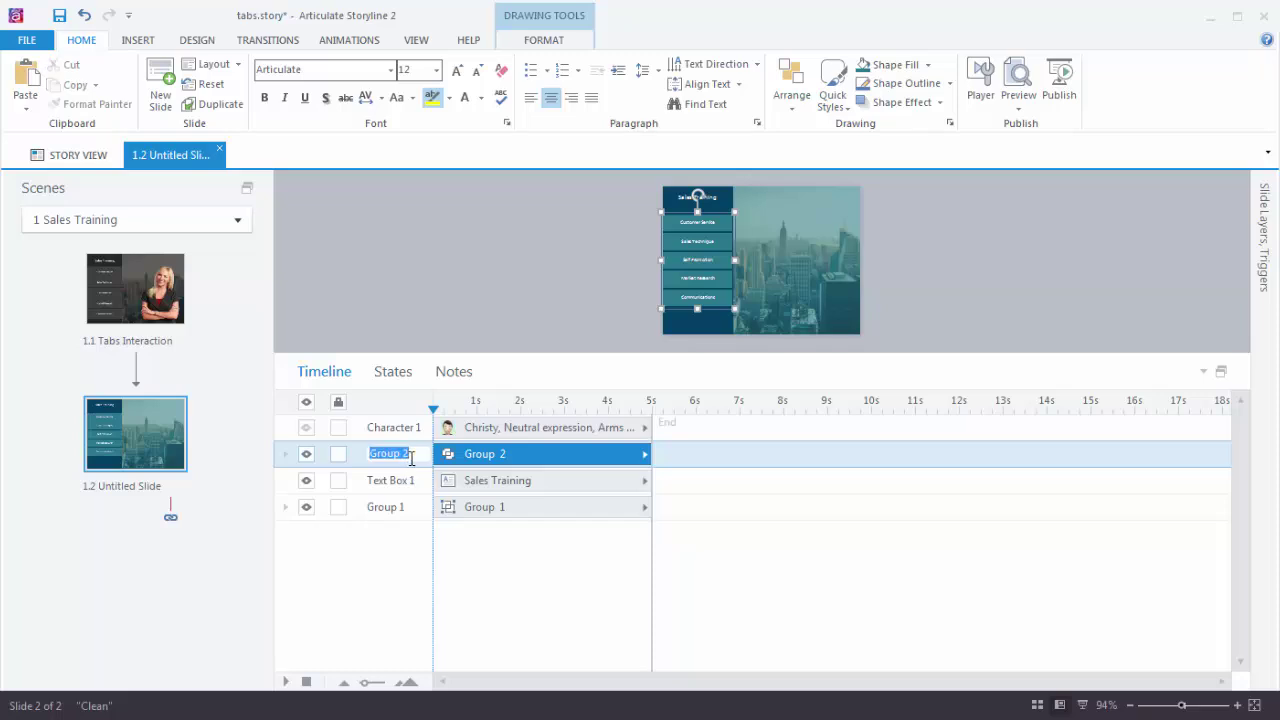
text(Tabs)
click(475, 268)
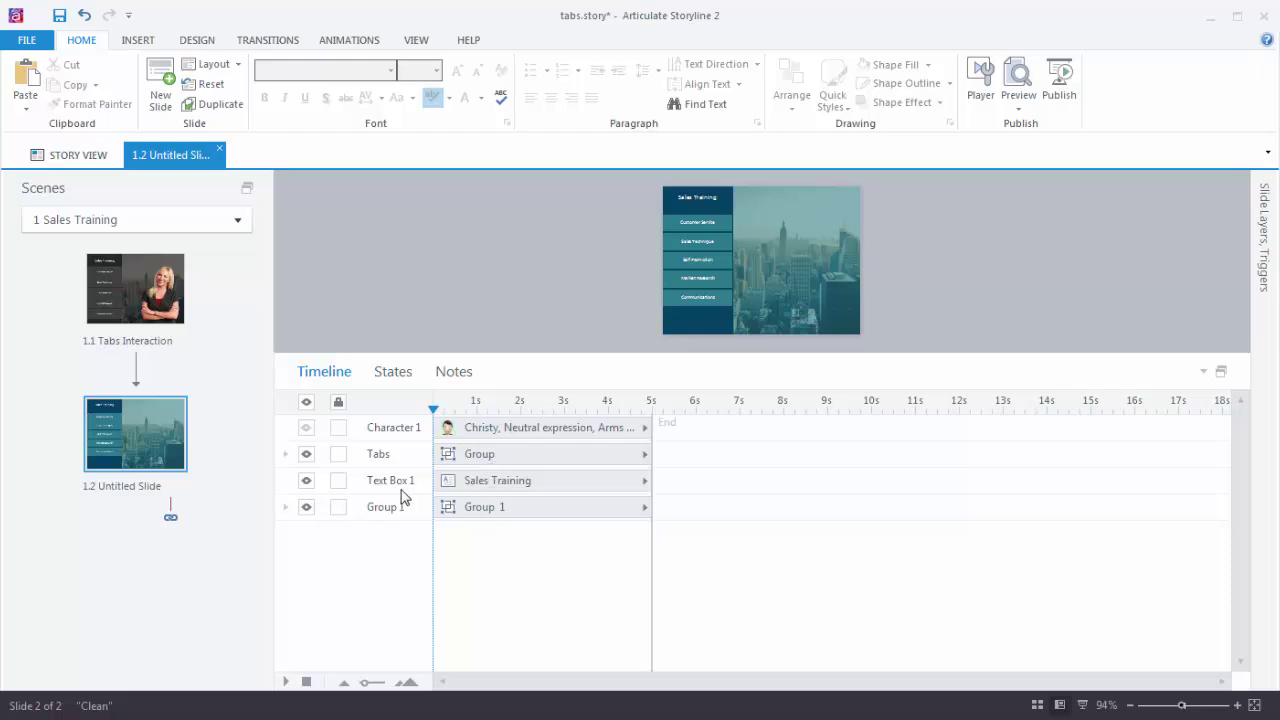
Step: Expand the Tabs group on the timeline to examine its members, and collapse and deselect it
click(285, 456)
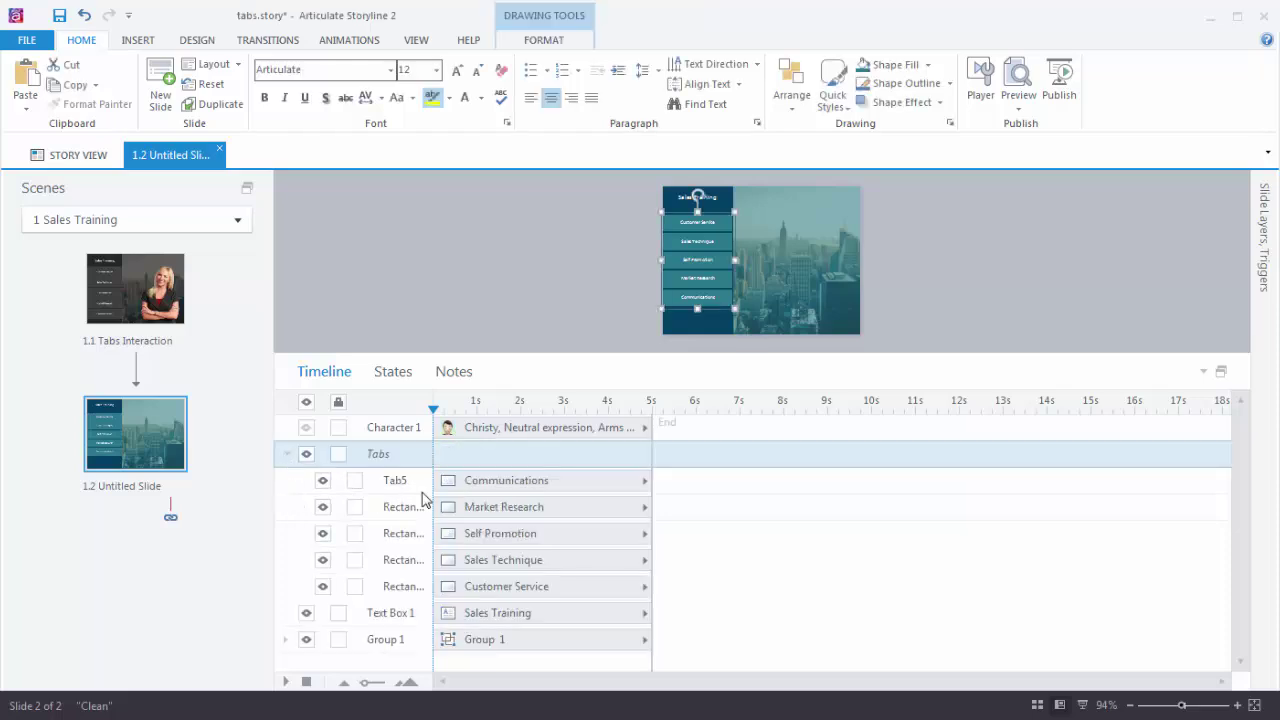
click(288, 455)
click(475, 288)
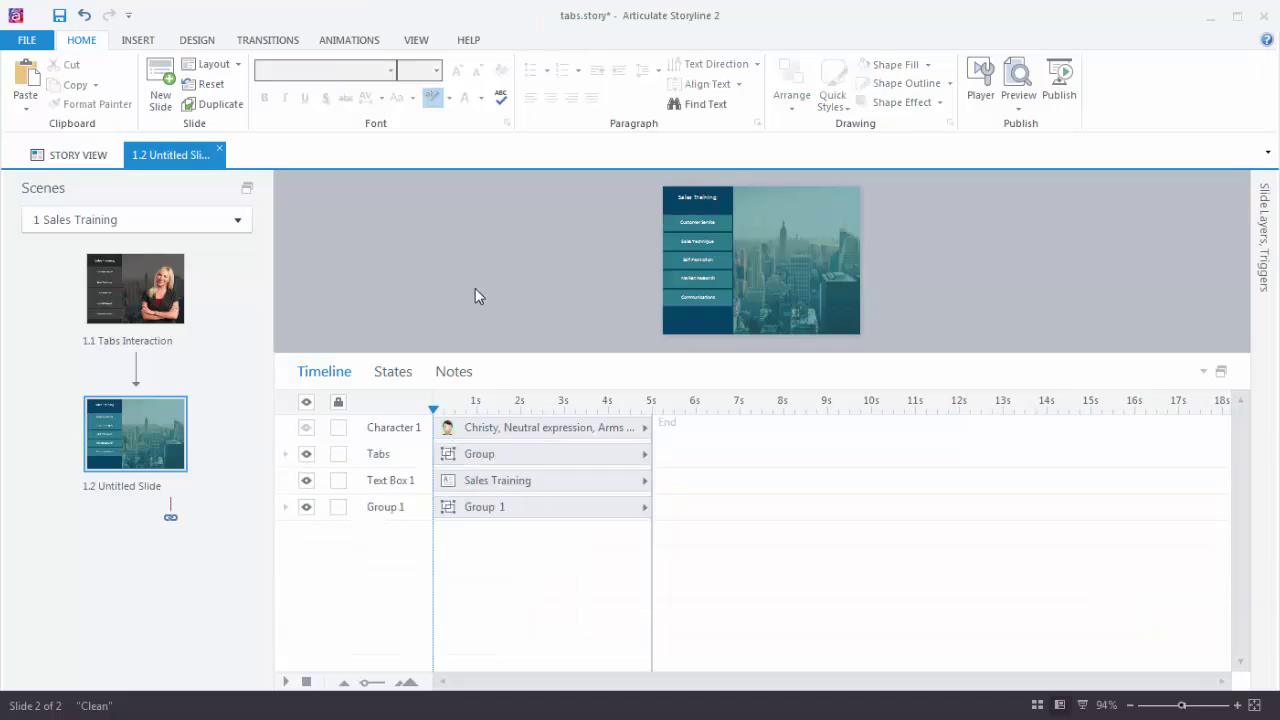